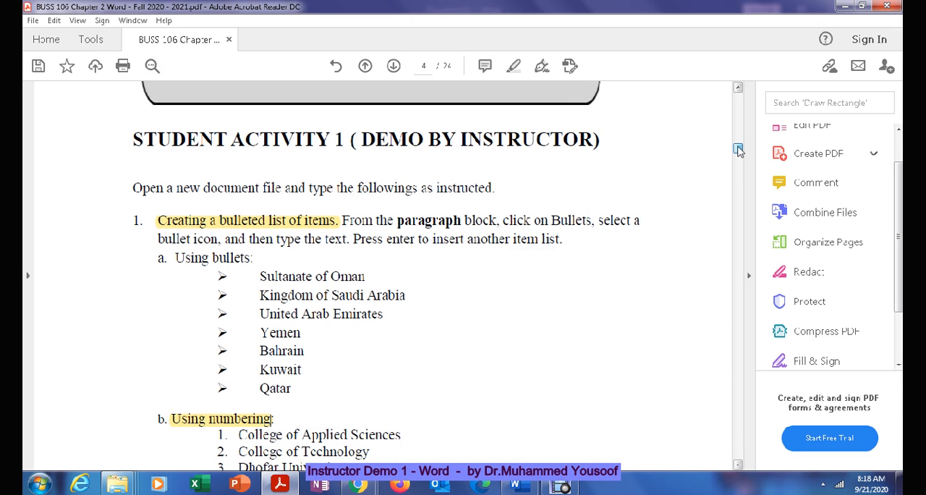
Step: Review the bulleted country list and numbered college list in Student Activity 1 of the PDF
scroll(738, 149, down, 1)
scroll(738, 150, down, 2)
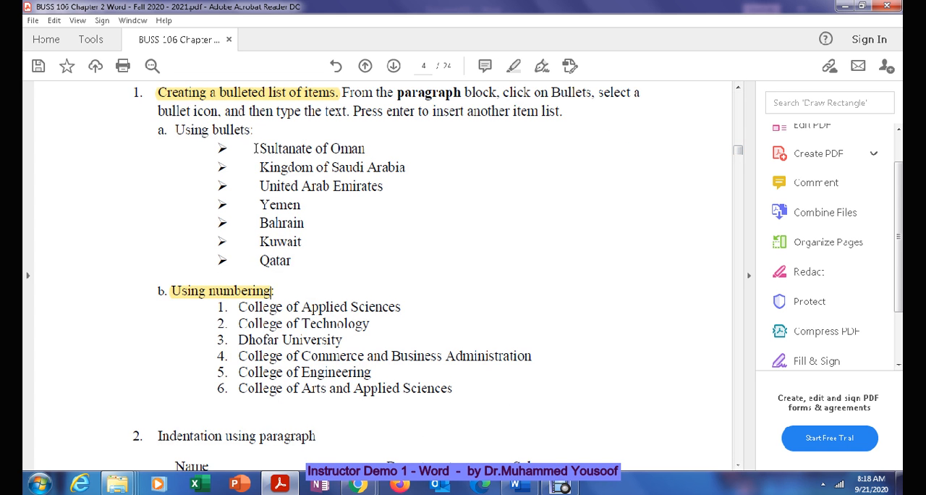
drag(258, 149, 296, 269)
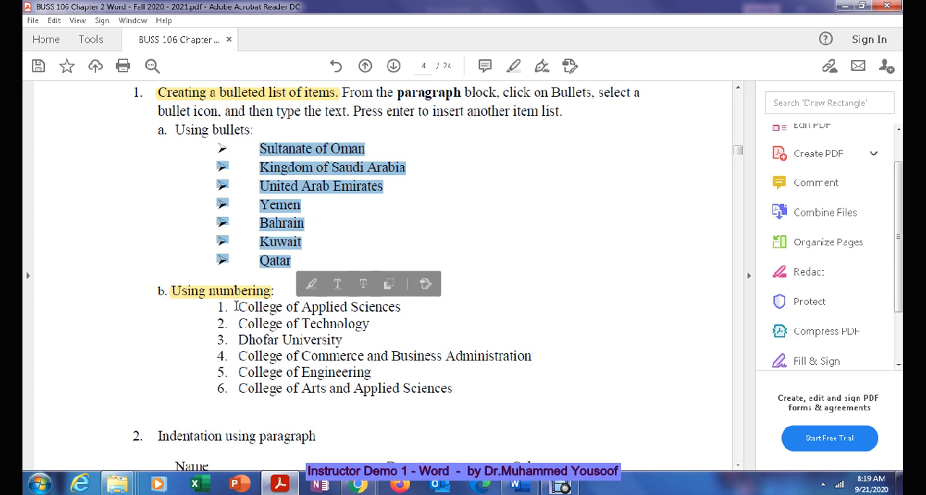
drag(237, 307, 423, 383)
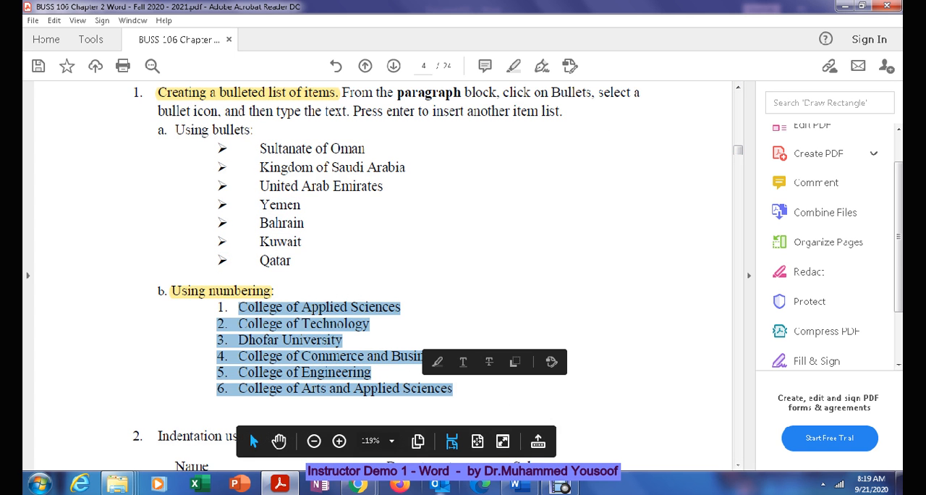
Step: Switch to Word and enter Sultanate of Oman and Kuwait on separate lines of the blank document
click(517, 483)
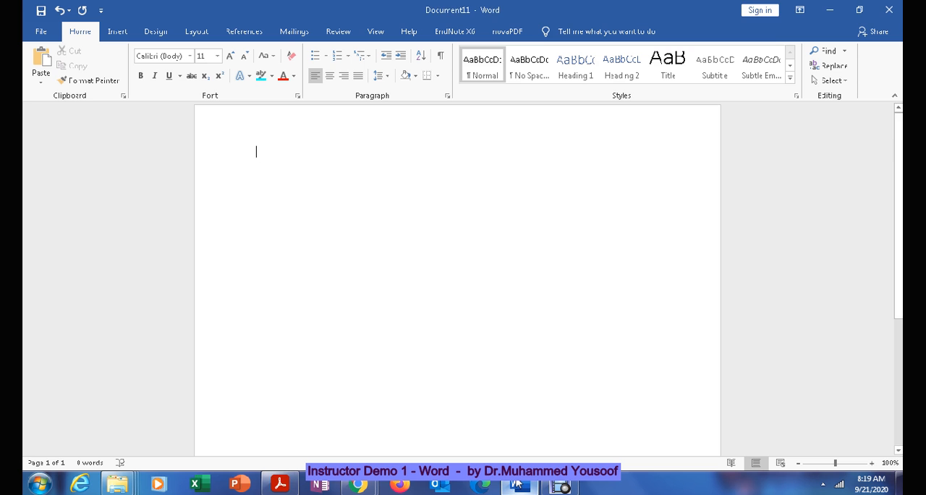
text(Su)
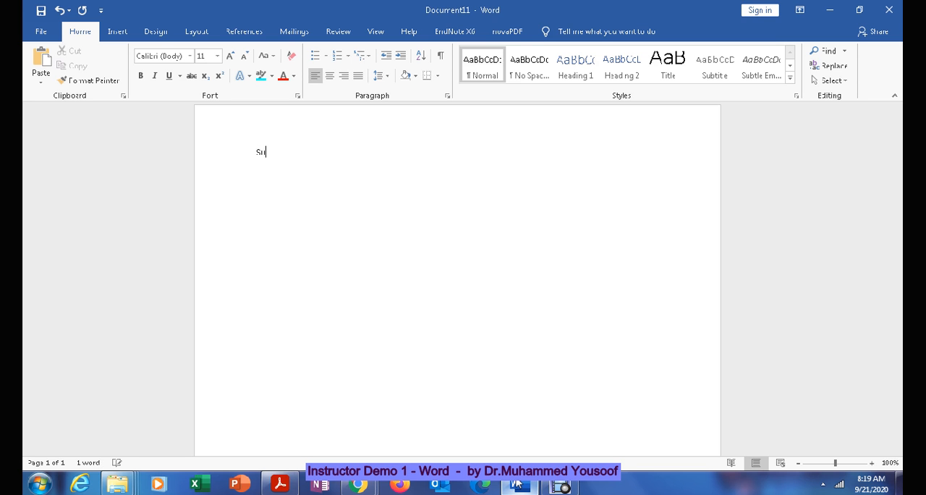
text(ltanate of Oma)
key(BackSpace)
key(BackSpace)
text(man )
text(Kuwait)
Step: Add United Arab Emirates and Saudi Arabia as two further lines below Kuwait
key(Return)
text(United Arab Emirates)
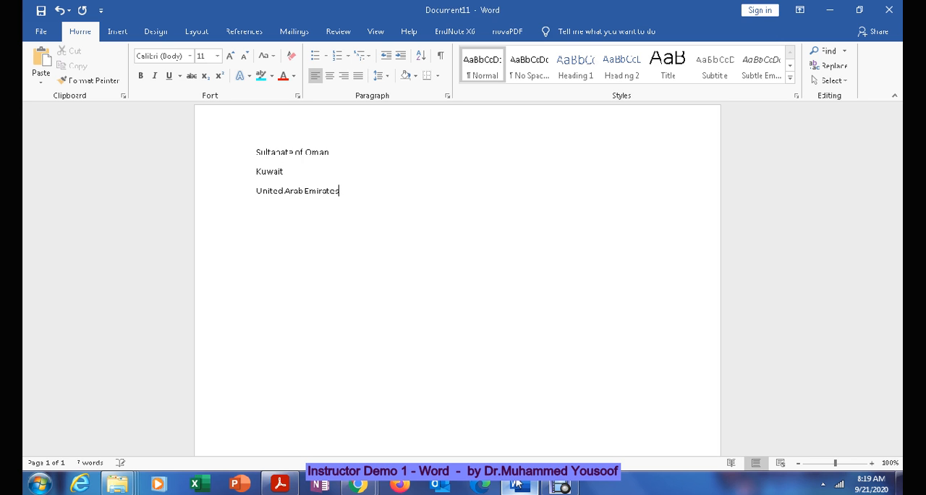
key(Return)
text(Saud Arabia)
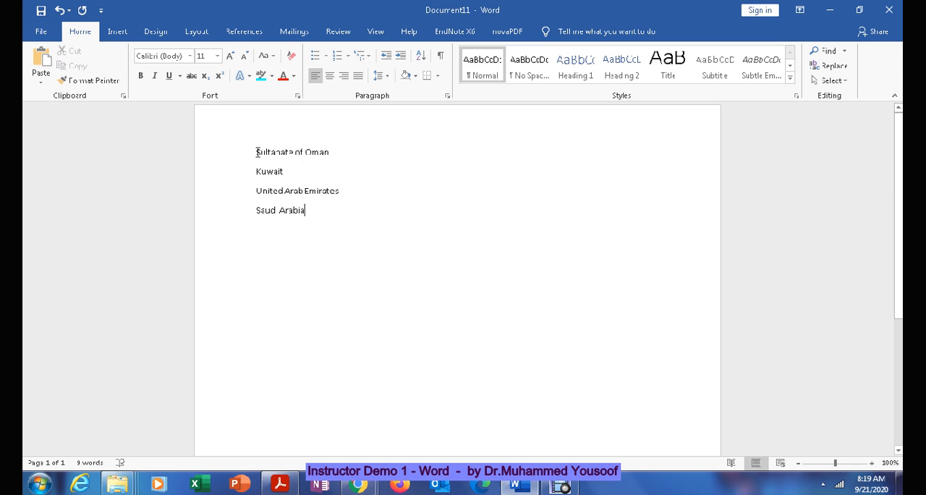
Step: Format the four country lines as a bulleted list with check mark bullets
drag(256, 152, 330, 210)
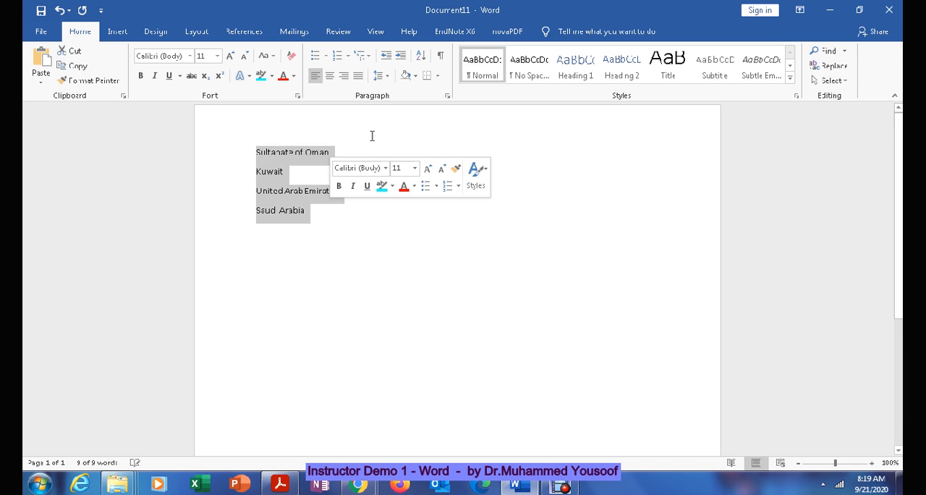
click(313, 58)
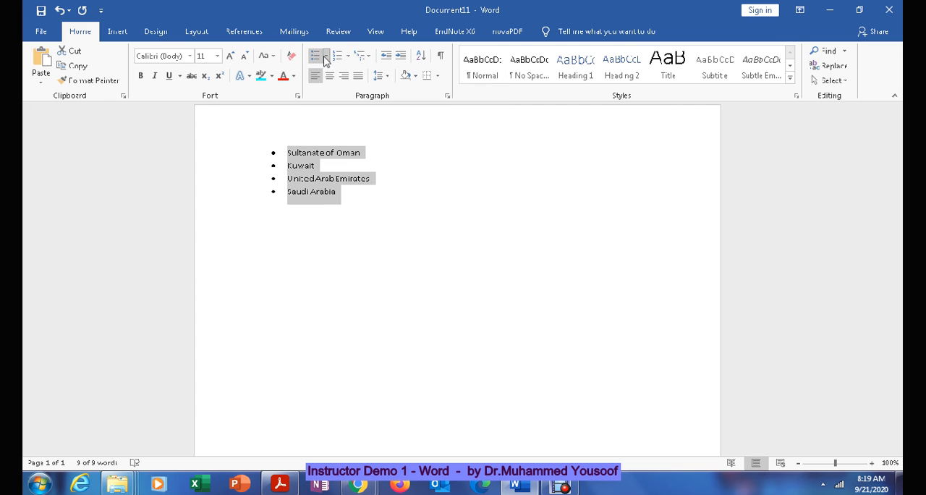
click(326, 58)
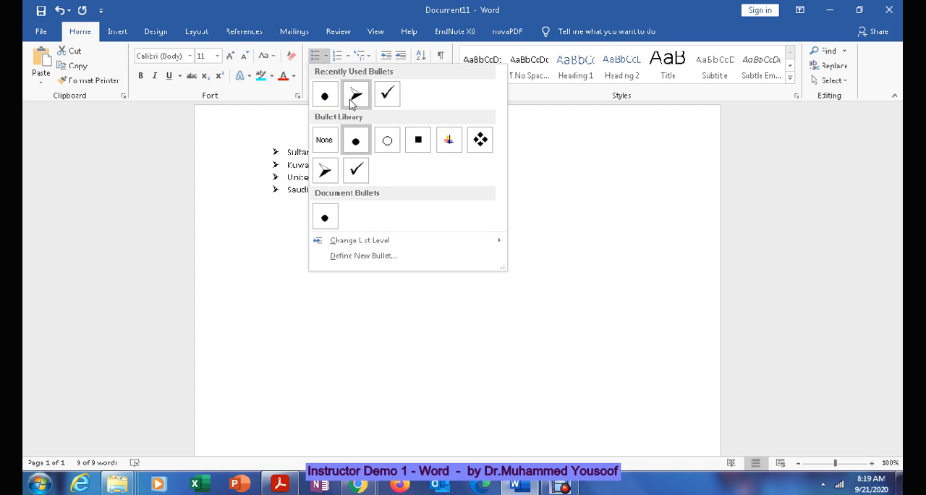
click(387, 93)
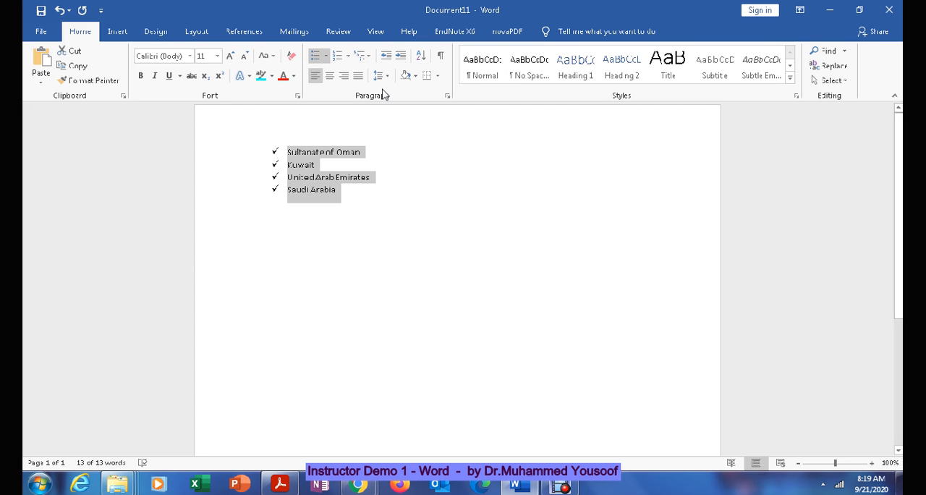
Step: End the bulleted list and enter College of Commerce and Business administration as plain text below it
click(311, 237)
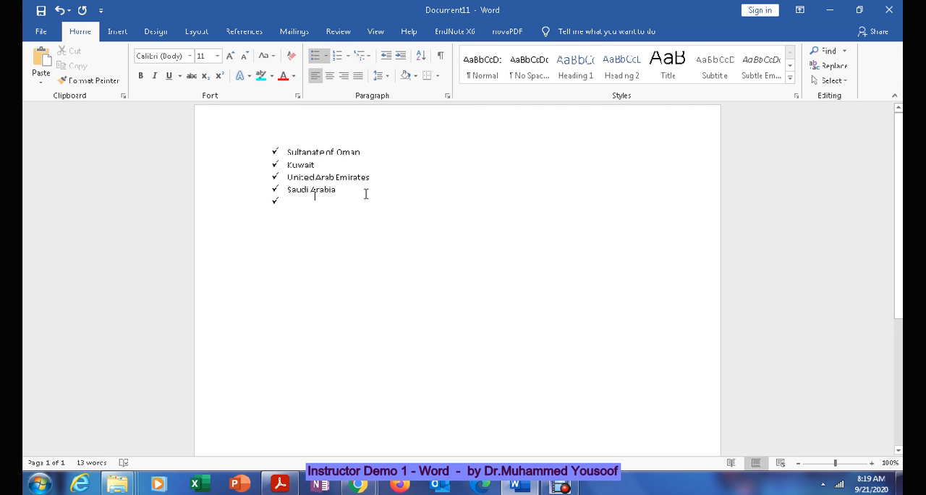
key(Return)
key(Return)
key(Return)
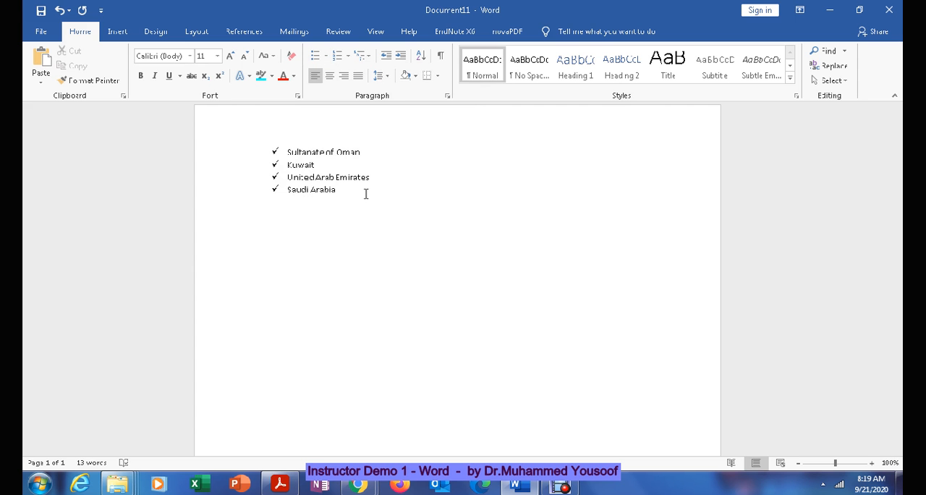
text(College of B)
key(BackSpace)
text(Commerce)
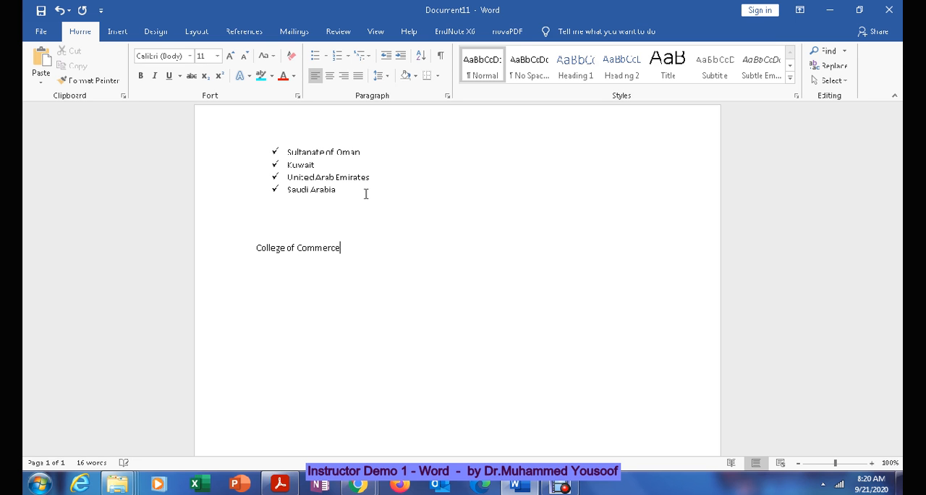
text( and Business administration)
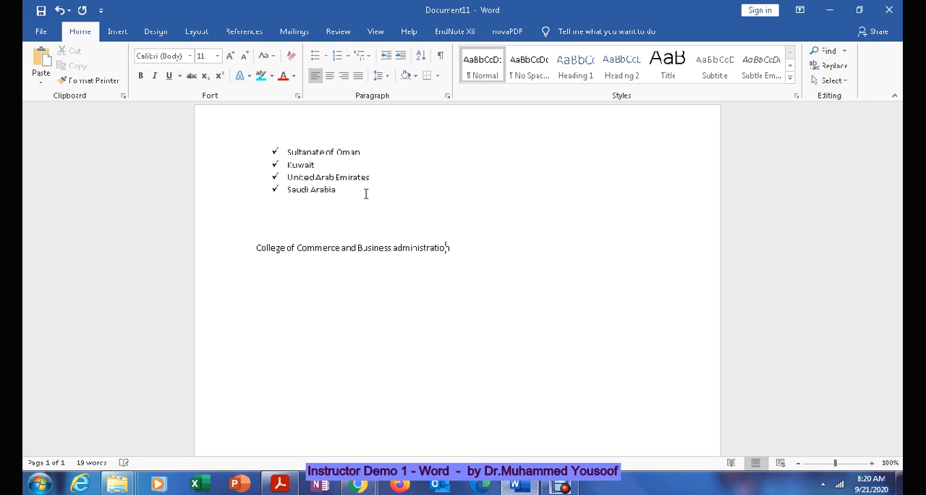
Step: Add College of Arts and Applied sciences on a new line below the first college
key(Return)
text(Cullege of Arts)
text( and Pa)
key(BackSpace)
key(BackSpace)
text(A)
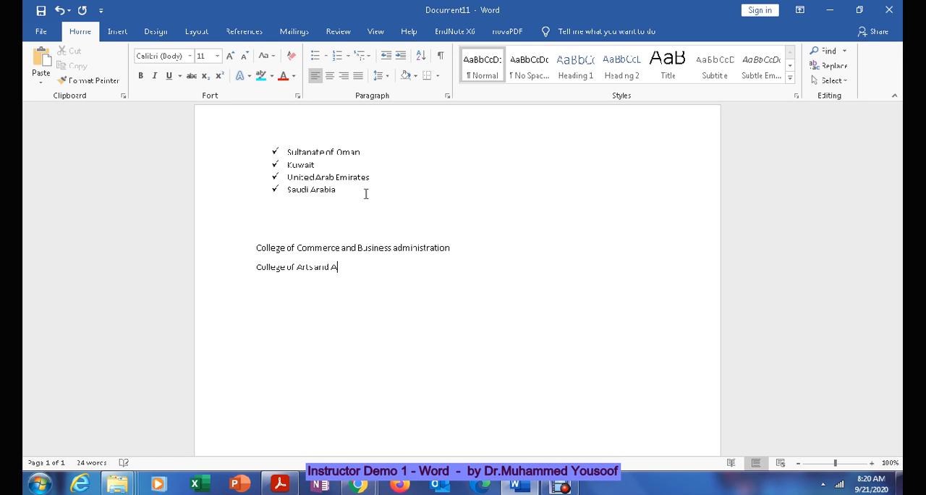
text(pplied sciences College of Education)
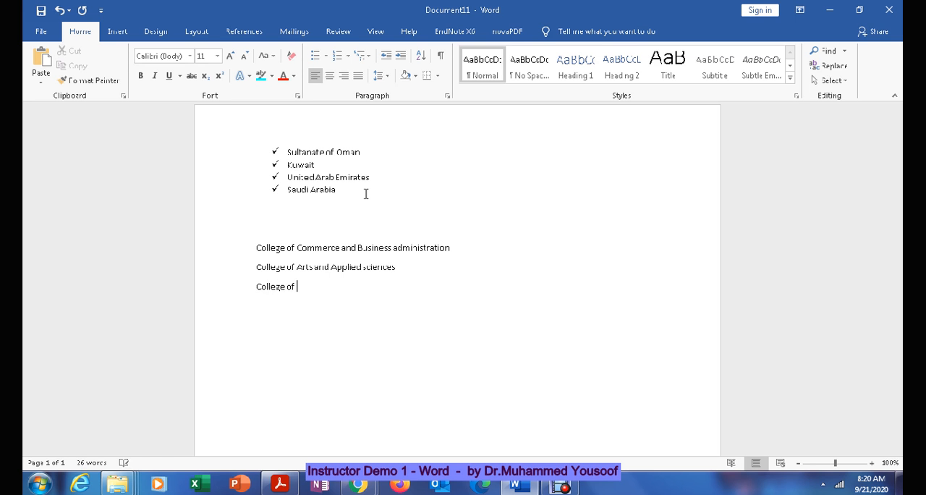
Step: Add College of Education and College of Law on separate lines and format the four colleges as a numbered list
key(Return)
text(College of Law)
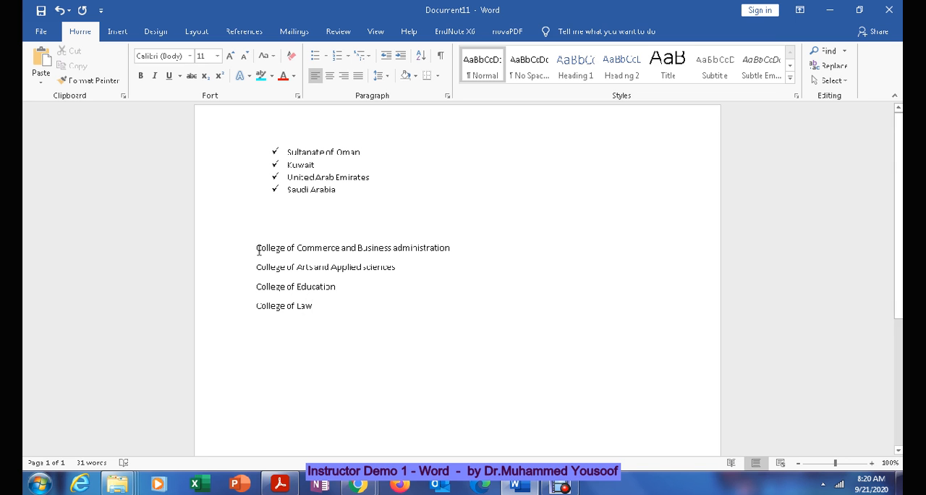
drag(258, 250, 327, 302)
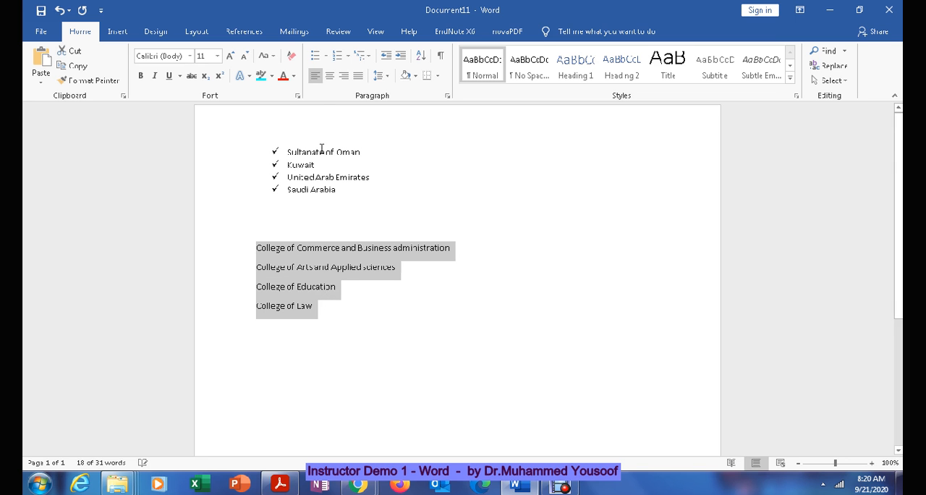
click(338, 64)
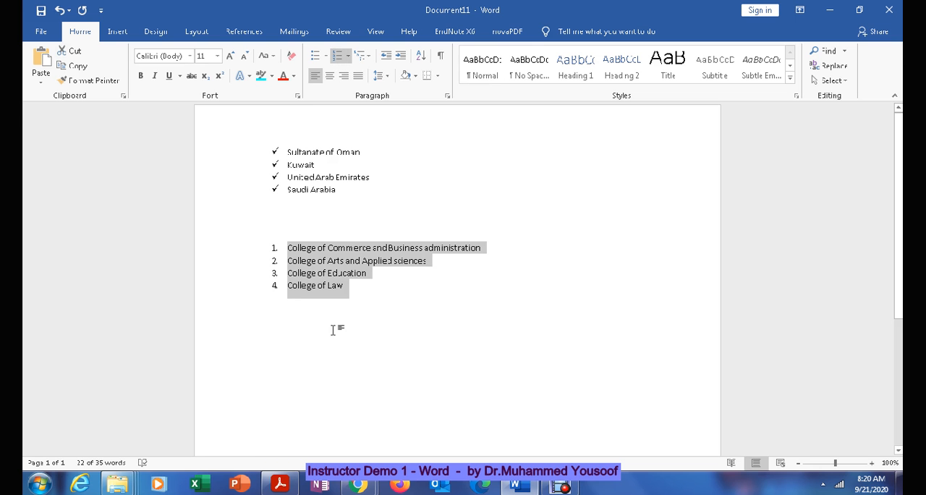
Step: Check the layout of the paragraph indentation exercise, item 2 in the Acrobat PDF, and return to Word
click(280, 483)
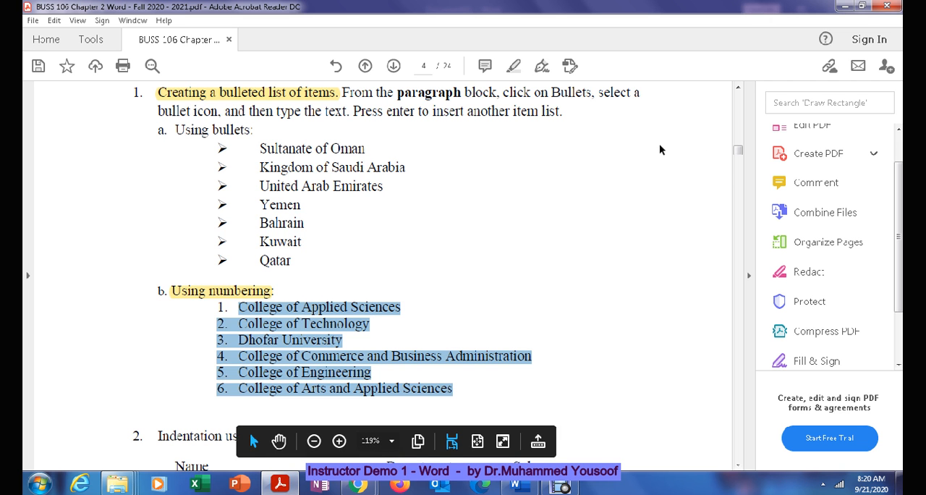
drag(740, 154, 740, 158)
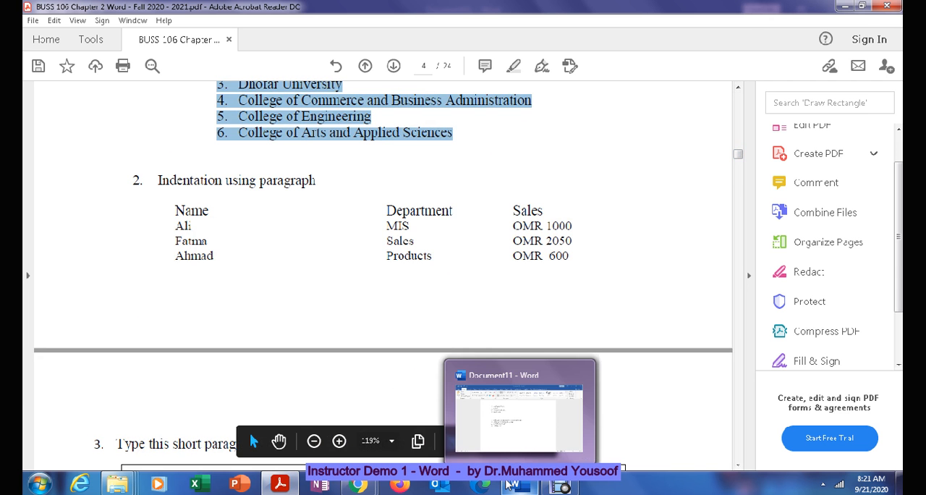
click(510, 484)
Step: End the numbered list after College of Law and start a heading row below it with Student Id
click(405, 345)
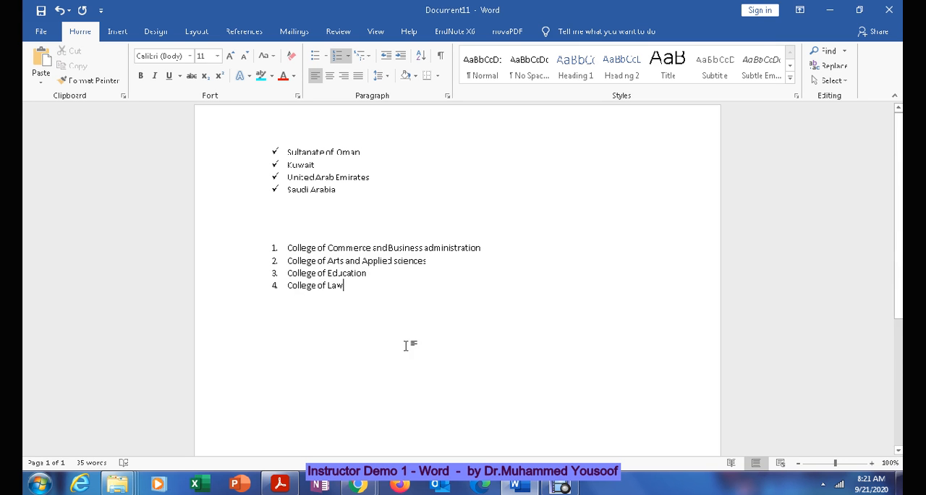
key(Return)
key(Return)
key(Return)
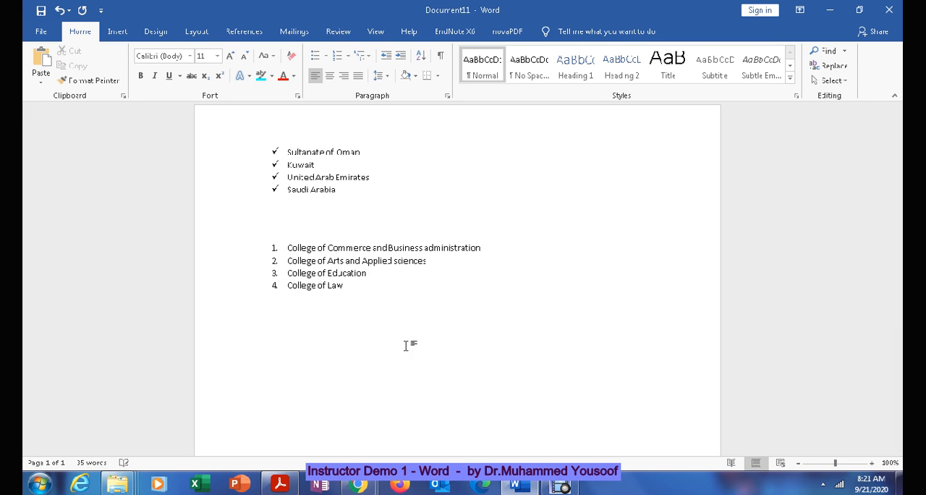
text(Student Id  Student)
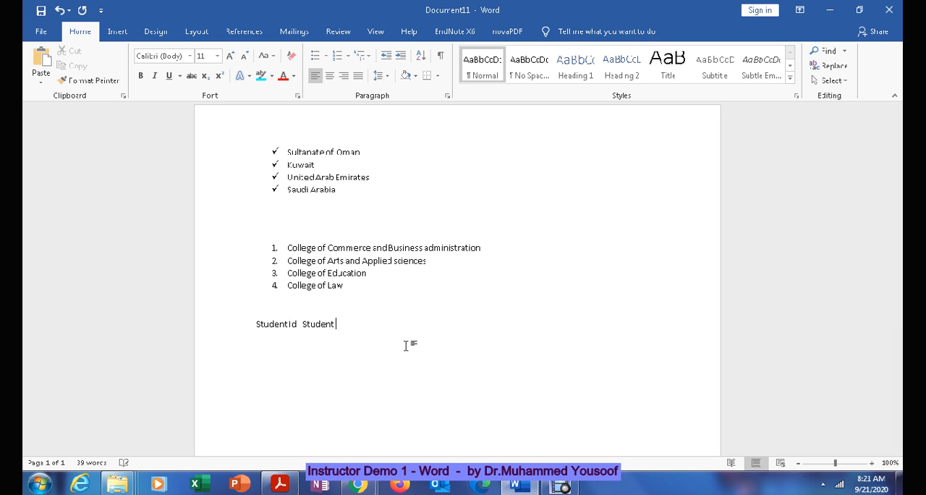
Step: Complete the heading row with Student Name and Major, spacing the columns apart with tabs
key(BackSpace)
key(BackSpace)
key(BackSpace)
key(BackSpace)
key(BackSpace)
key(BackSpace)
key(BackSpace)
key(BackSpace)
text(st)
key(BackSpace)
key(BackSpace)
text(s)
key(BackSpace)
text(Student Name)
text(Major)
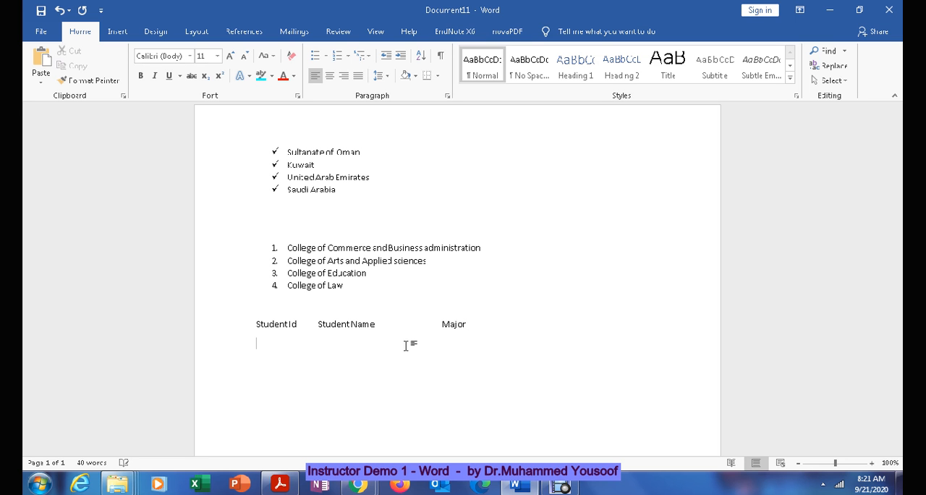
Step: Add a tab-aligned row with the first student's ID number, full name and the major MIS
key(Return)
text(201200123)
key(Tab)
text(Ahmed Mohammed)
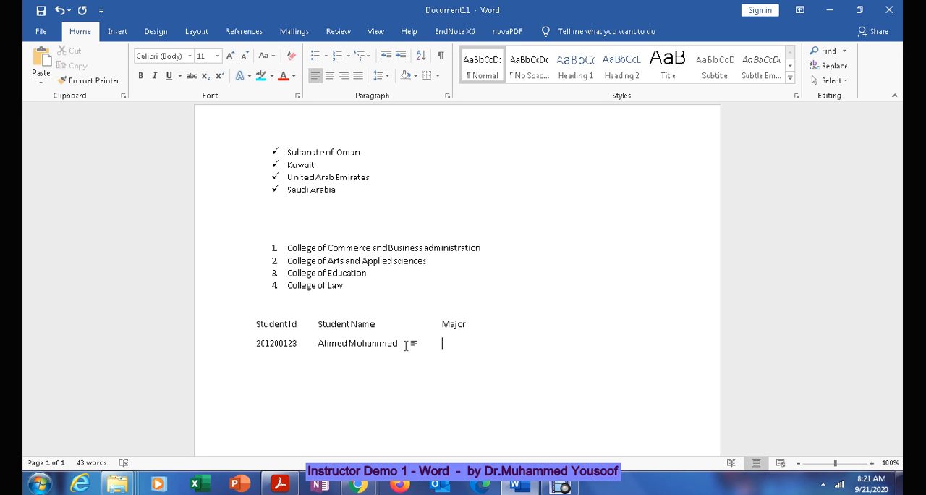
text(MIS)
Step: Add a second tab-aligned row with another student's ID number, full name and the major Accounting
key(Return)
text(201200231	Abdullah)
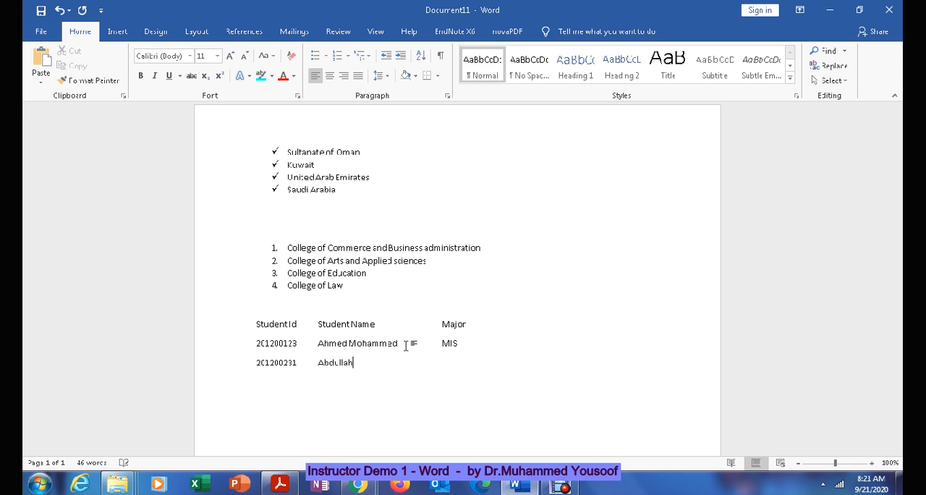
text(hmed)
text(Accounting)
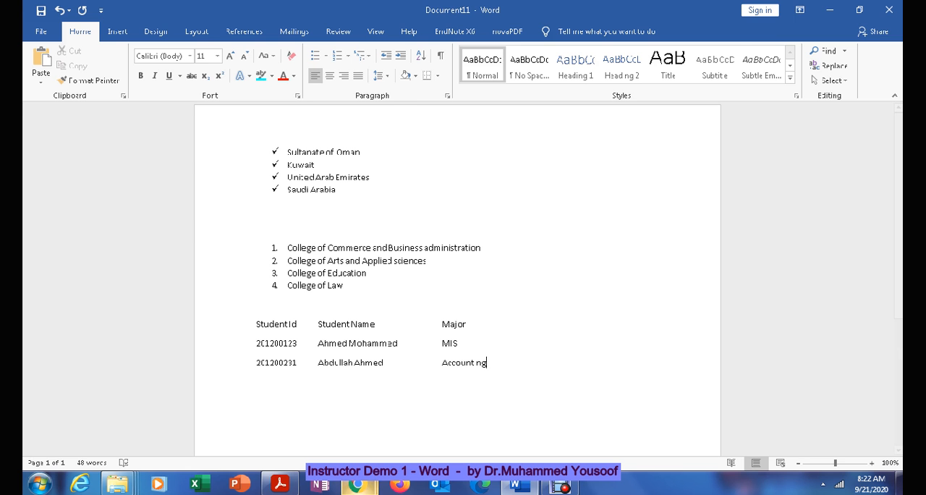
Step: Switch to the Acrobat PDF, highlight the item 3 instruction "Title should be bold, font size 14 and font San Serif", and return to Word
click(292, 488)
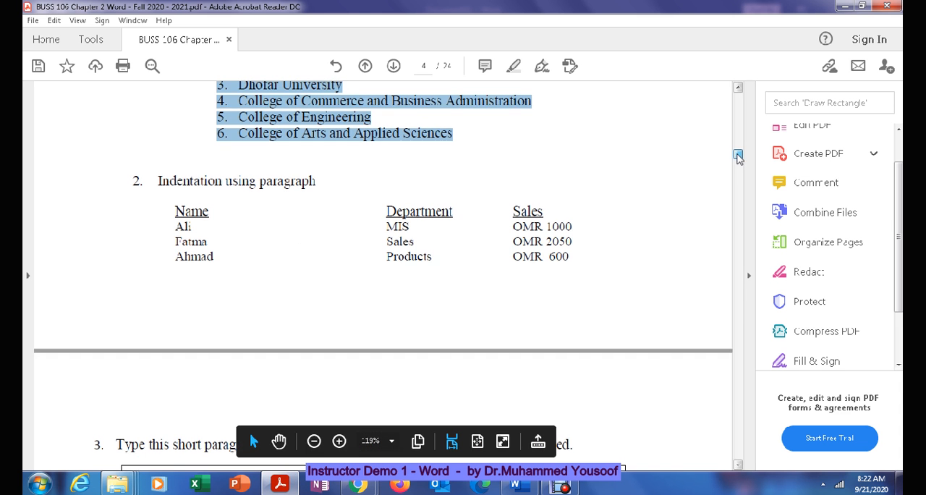
drag(737, 154, 739, 163)
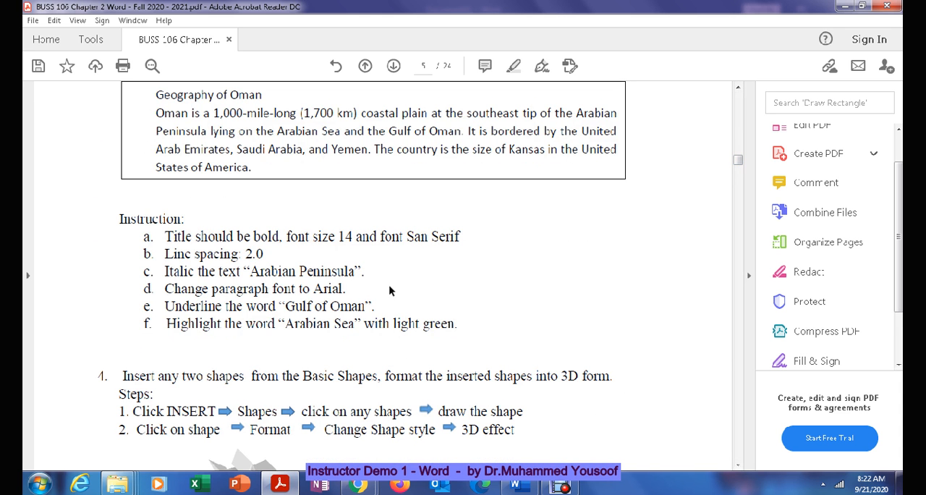
drag(166, 239, 450, 243)
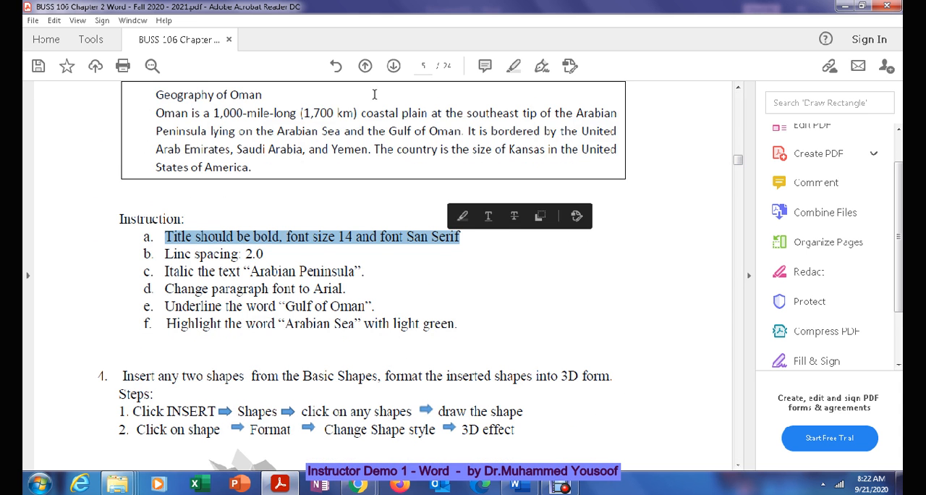
click(517, 64)
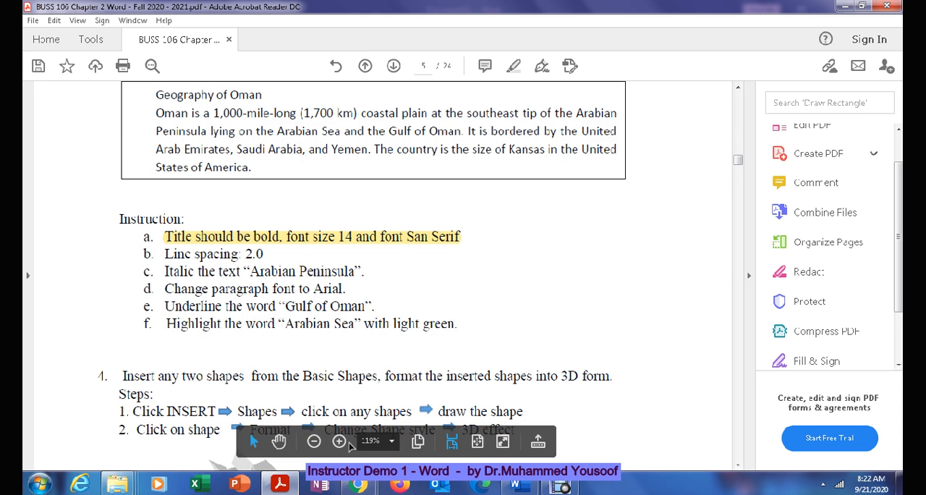
click(518, 490)
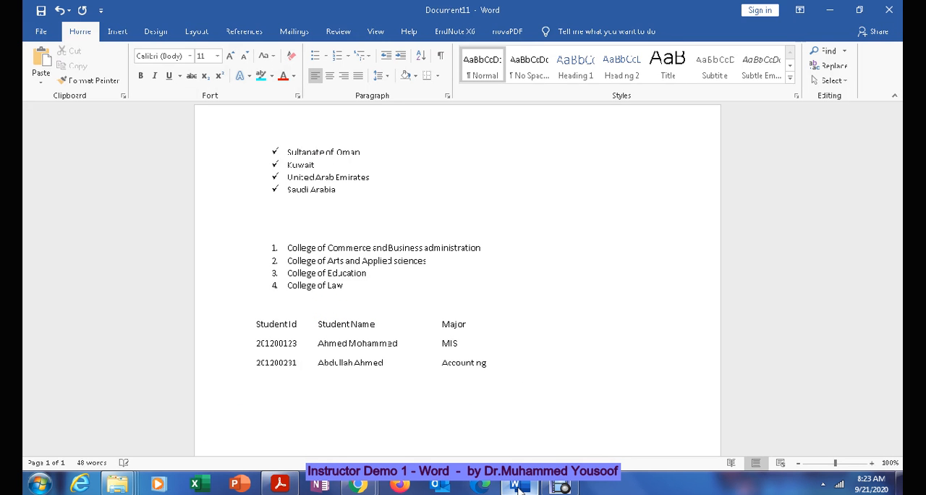
Step: Enter the title "Geography of Oman" below the student rows and start a new paragraph under it
text(Geography of Oman)
key(Return)
Step: Write the paragraph's opening sentence: "Oman is a country located in Arab Gulf region."
text(Oman i)
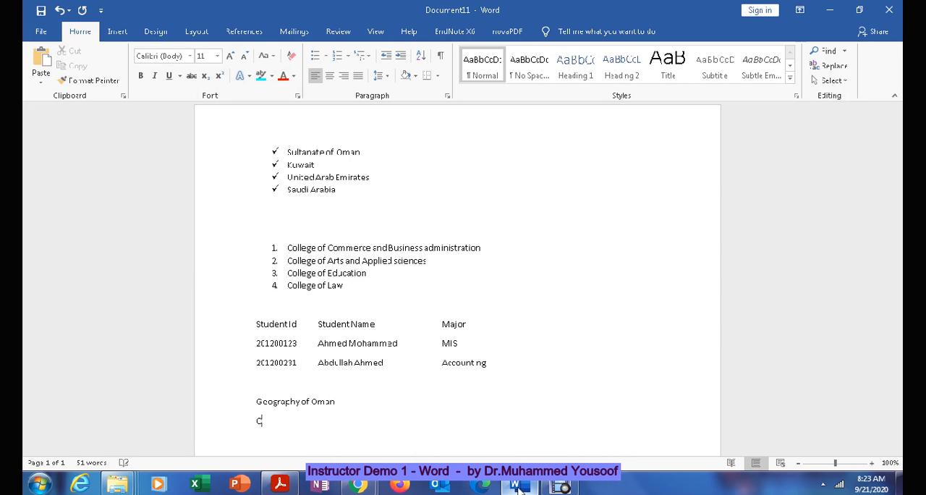
text(s acoun)
key(BackSpace)
key(BackSpace)
key(BackSpace)
key(BackSpace)
text(country located in Arab)
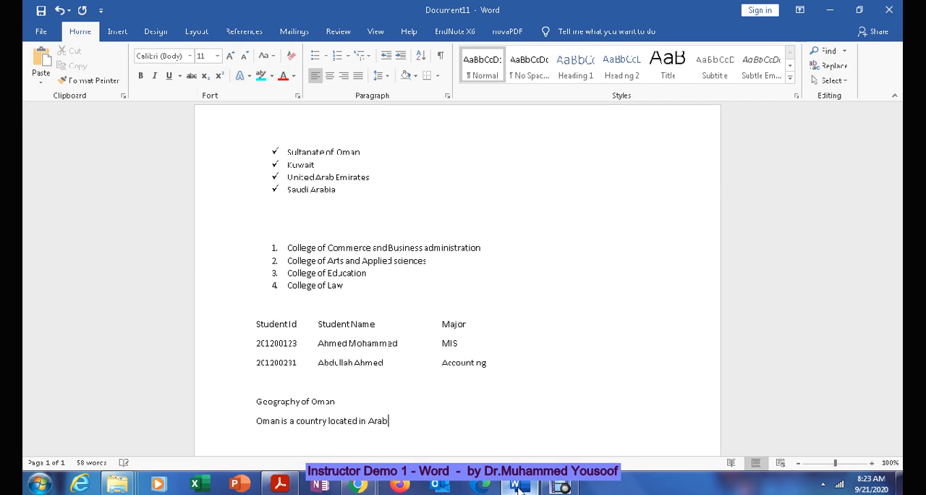
text( Gulf region. It is the second biggest conur)
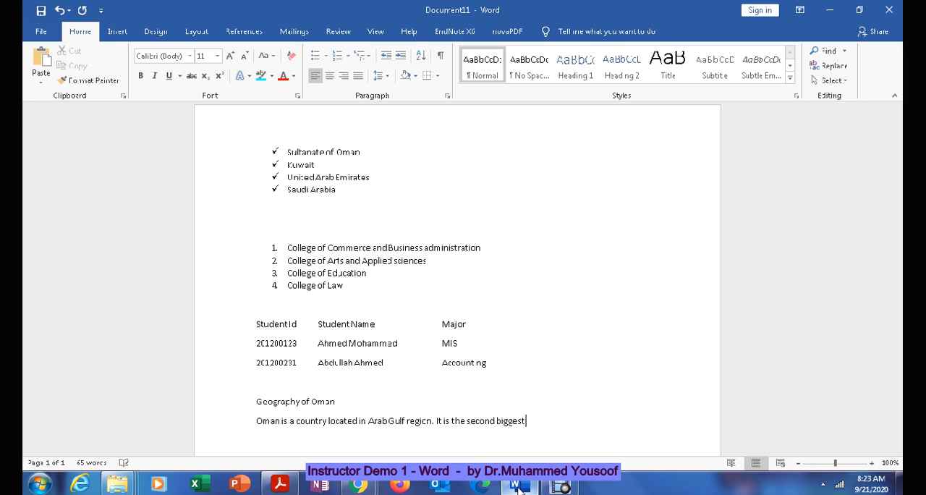
Step: Continue the paragraph with the sentence "It is the second biggest country in gulf."
key(BackSpace)
key(BackSpace)
key(BackSpace)
text(untry.)
key(BackSpace)
key(BackSpace)
text(in gulf. It is surrounded by )
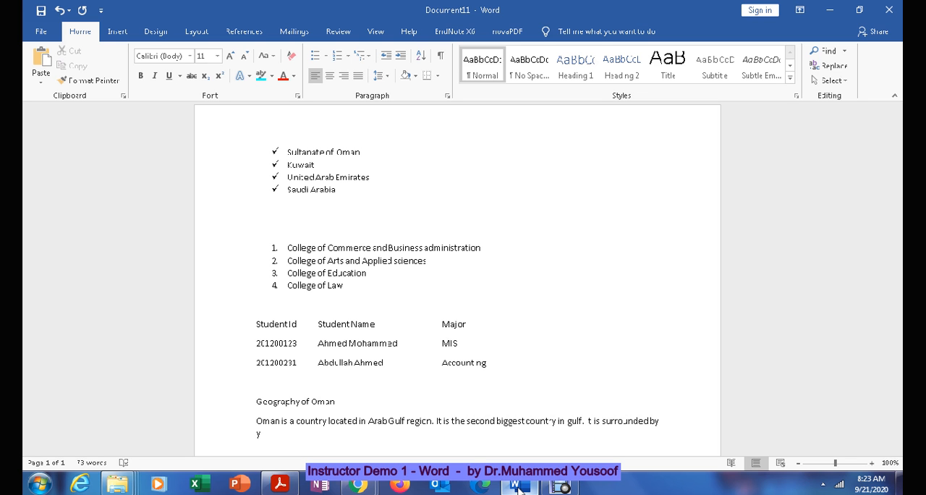
text(Yemen in the west, Saudi Arabi)
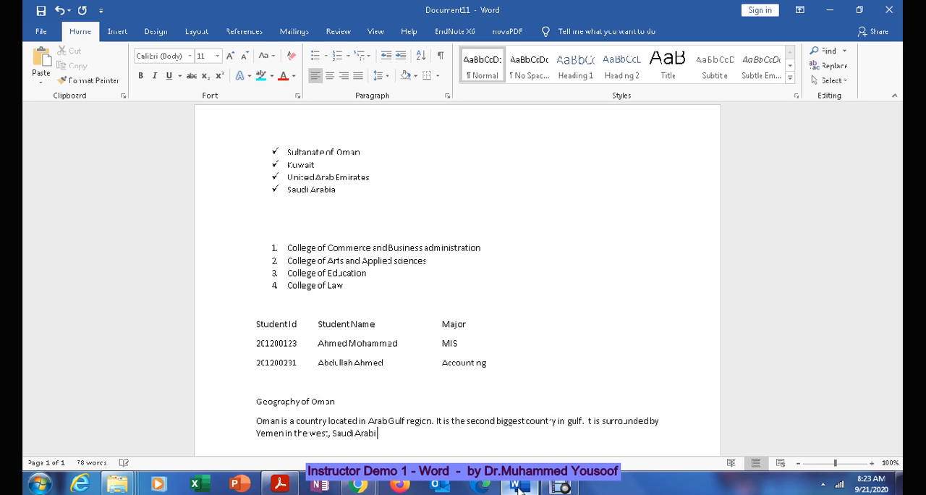
text(a in the North, UAE in the E)
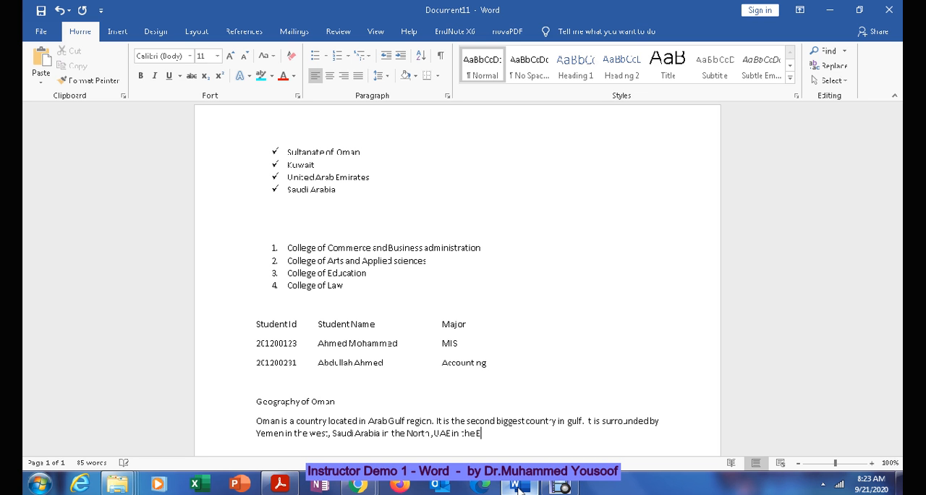
text(ast. It has high mo)
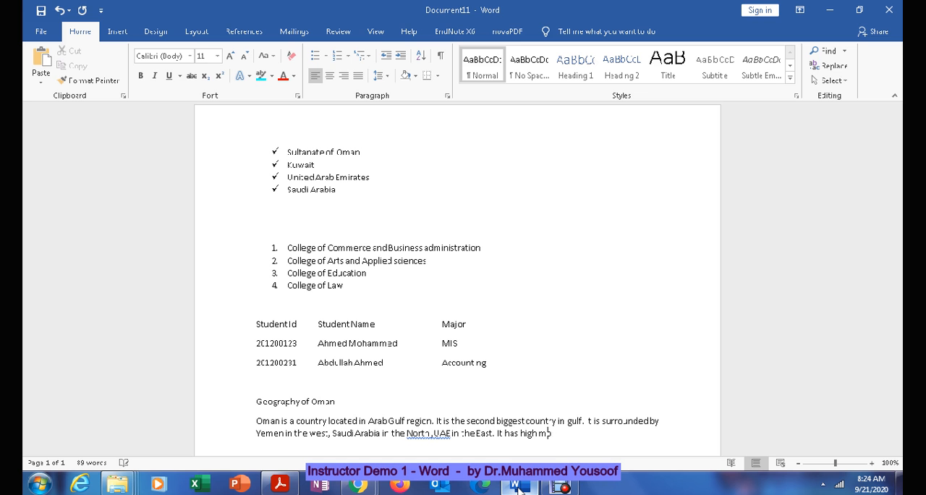
text(untains like Jabal Akdar)
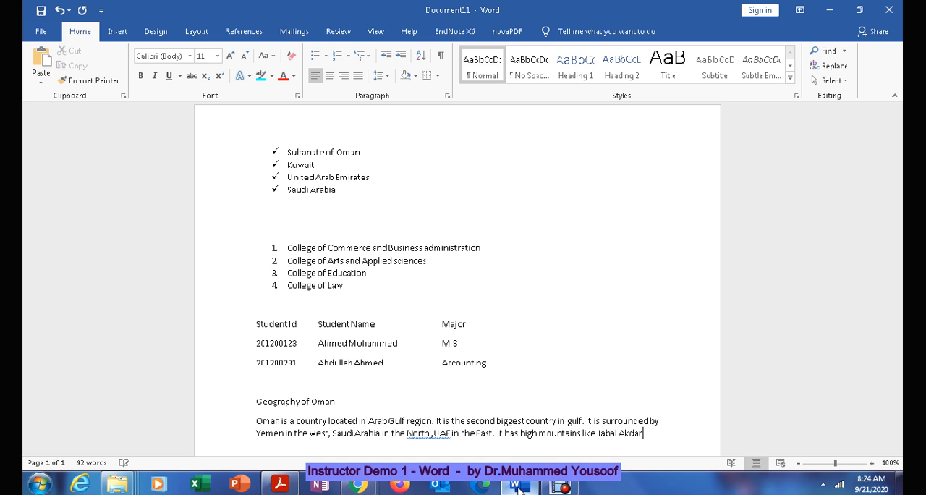
text( and Ja)
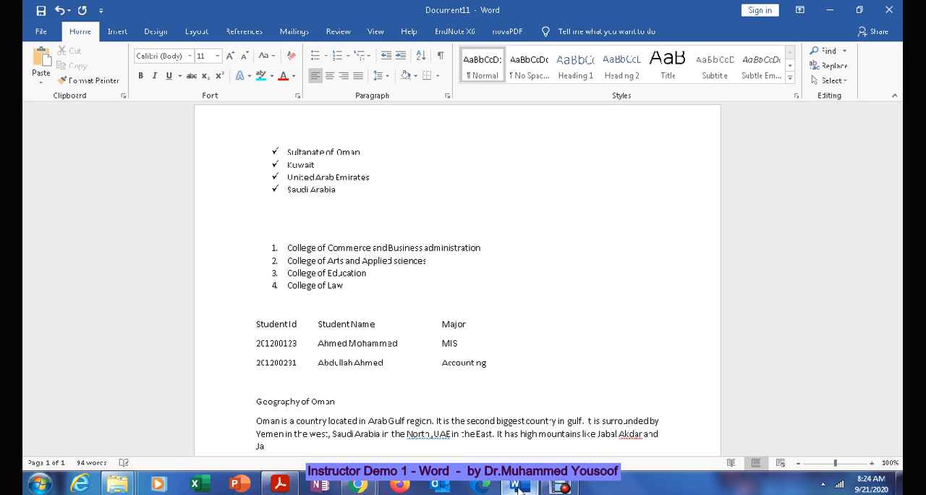
text(bak S)
Step: Add the sentence "It has high mountains like Jabal Akdar and Jabal Samhan." and end the paragraph
key(BackSpace)
key(BackSpace)
key(BackSpace)
text(l Samhan.)
key(Return)
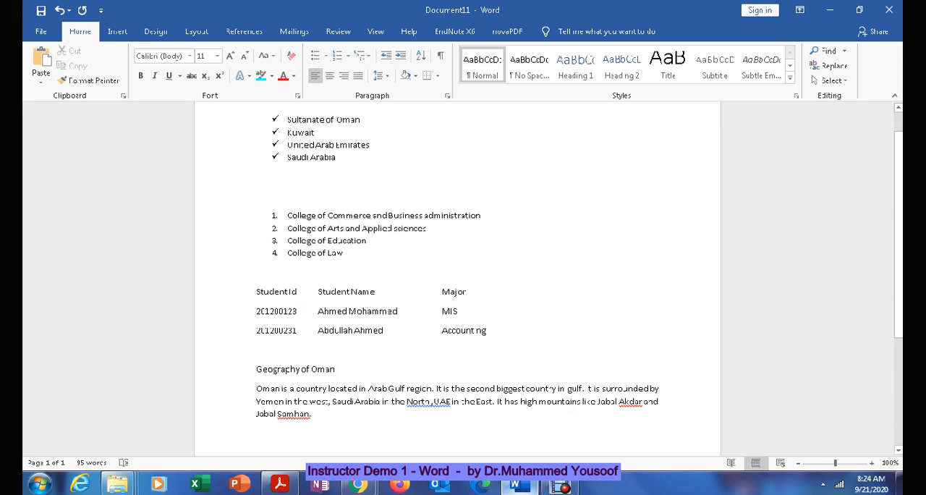
Step: Add "Samhan" and "Akdar" to the spelling dictionary and accept the suggested correction "North, UAE"
right_click(302, 415)
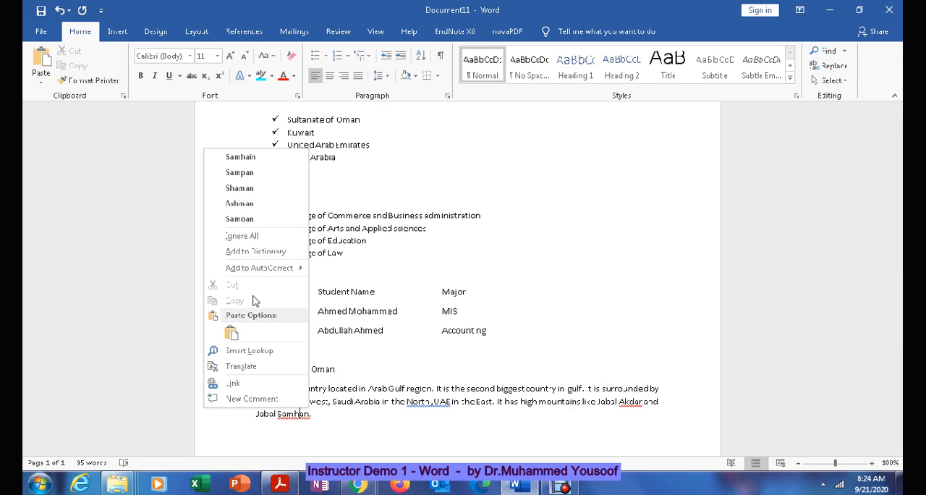
click(275, 252)
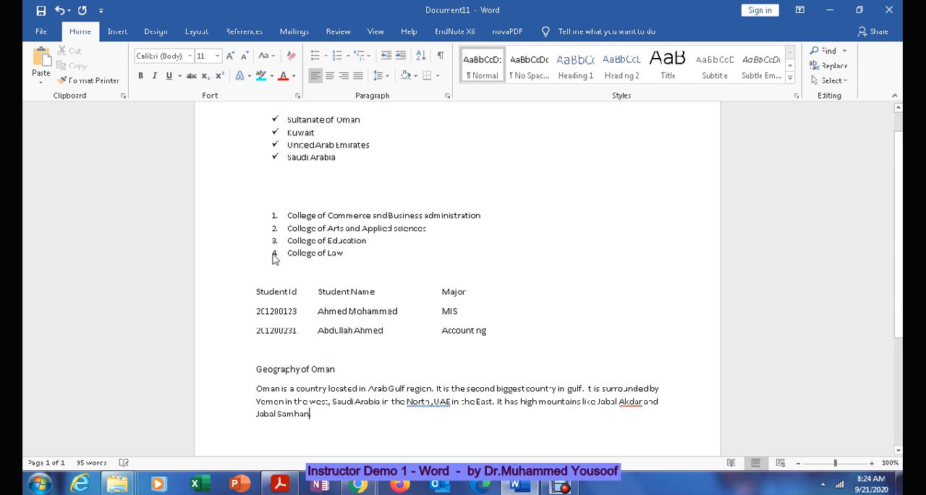
right_click(630, 402)
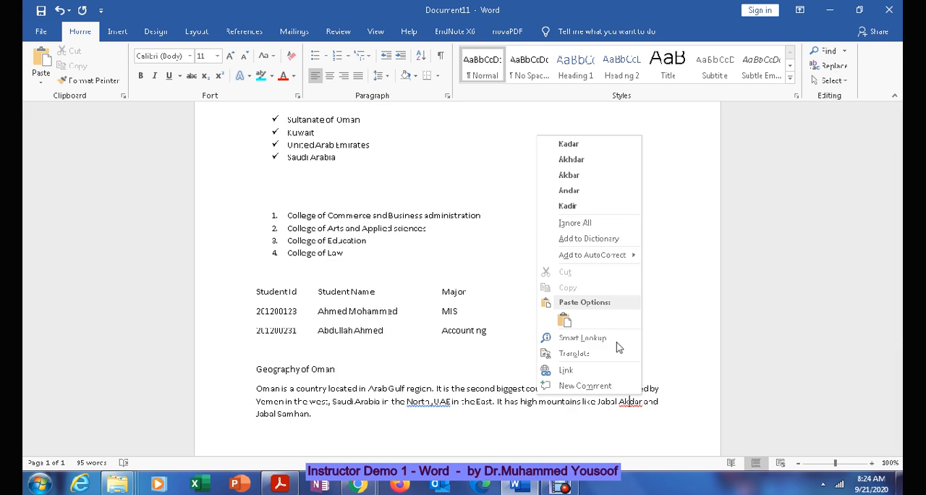
click(601, 239)
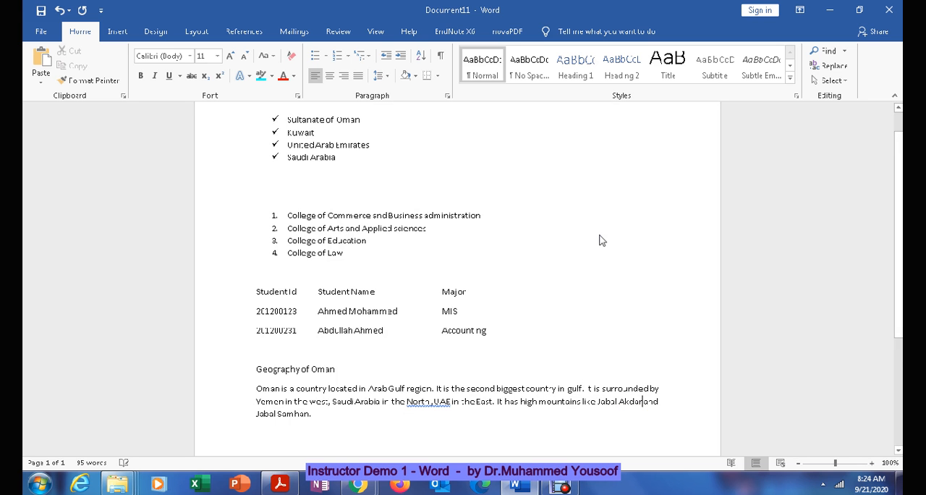
right_click(428, 405)
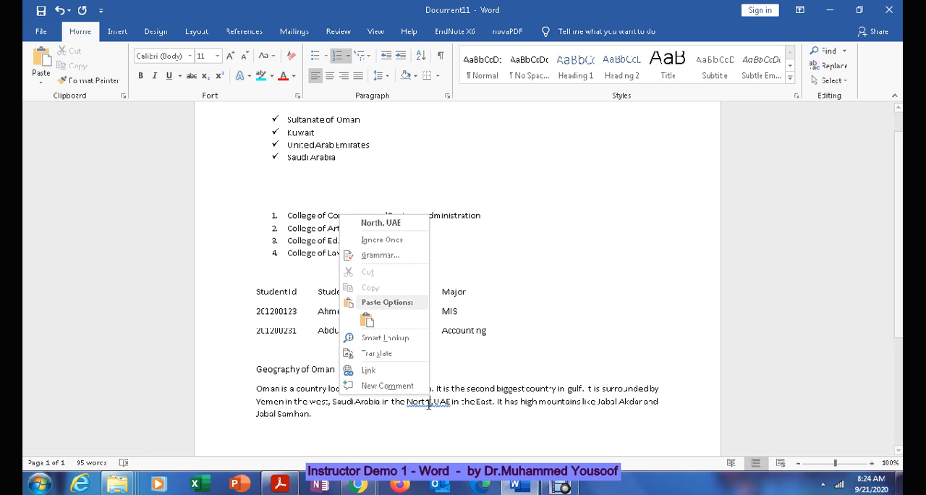
click(390, 221)
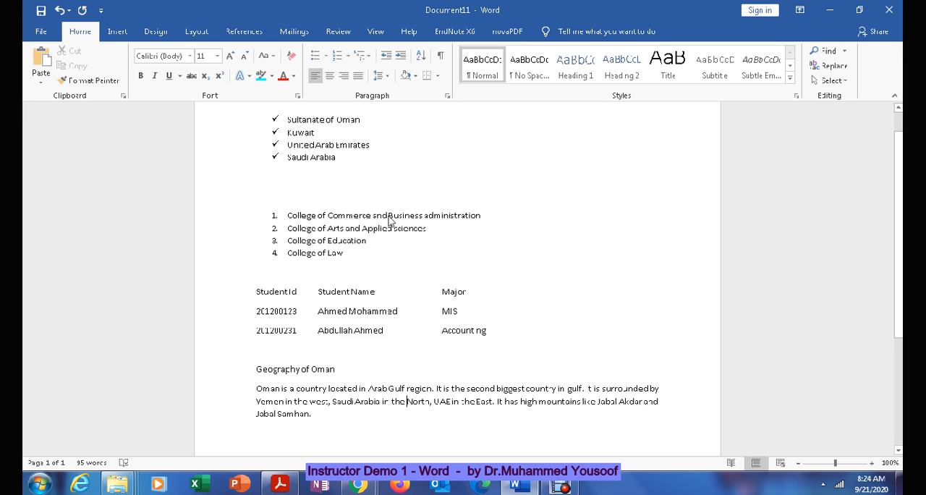
Step: Append the sentence "It experiences Khareef in the southern part due to mansoons" after "Jabal Samhan."
click(321, 415)
text(It )
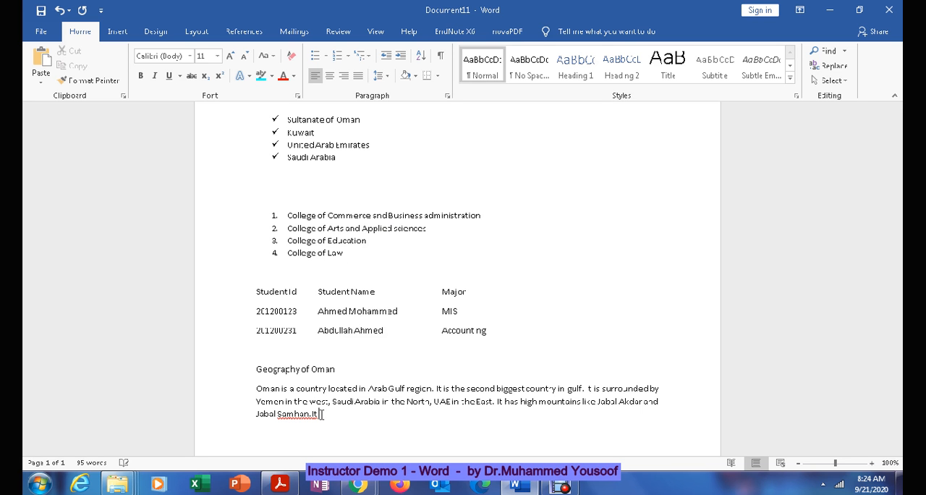
text(experi)
text(nce)
key(BackSpace)
key(BackSpace)
key(BackSpace)
key(BackSpace)
key(BackSpace)
text(iences Khareef in the)
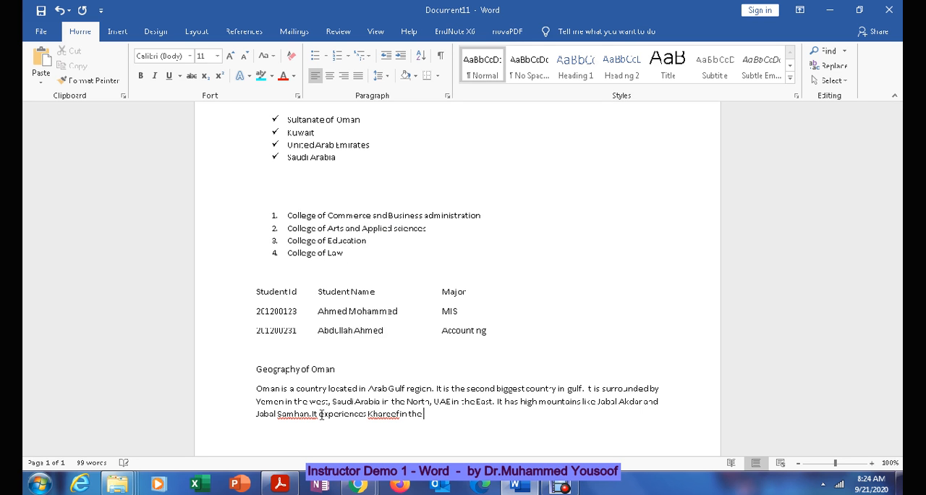
text( southern part due)
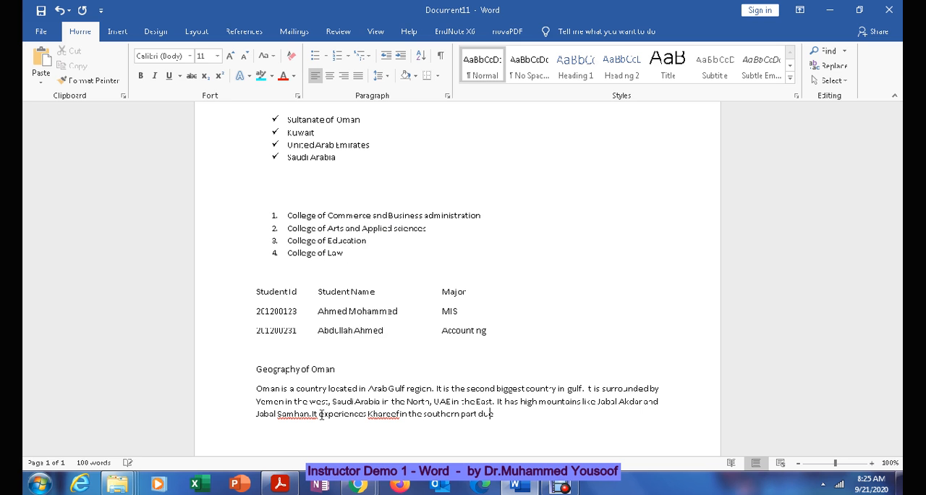
text( to mansoons.)
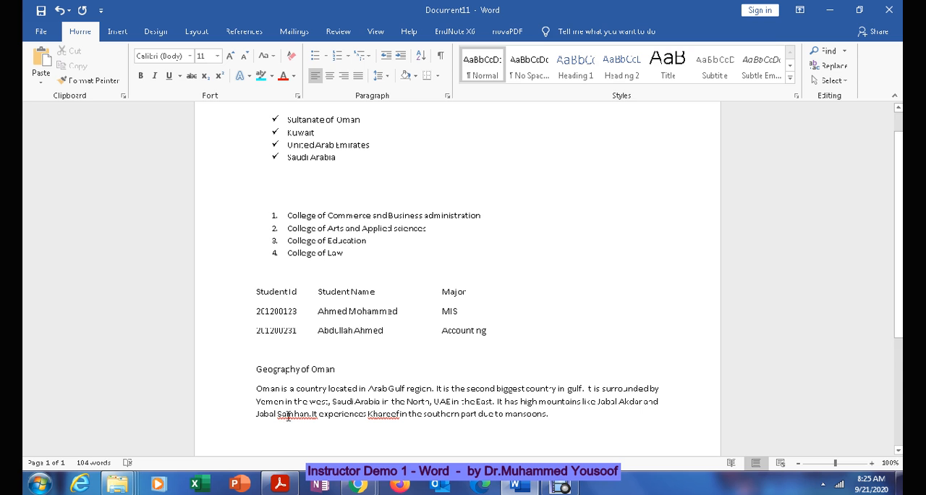
Step: Accept the suggested spacing correction "Samhan. It" and add "Khareef" to the spelling dictionary
right_click(296, 415)
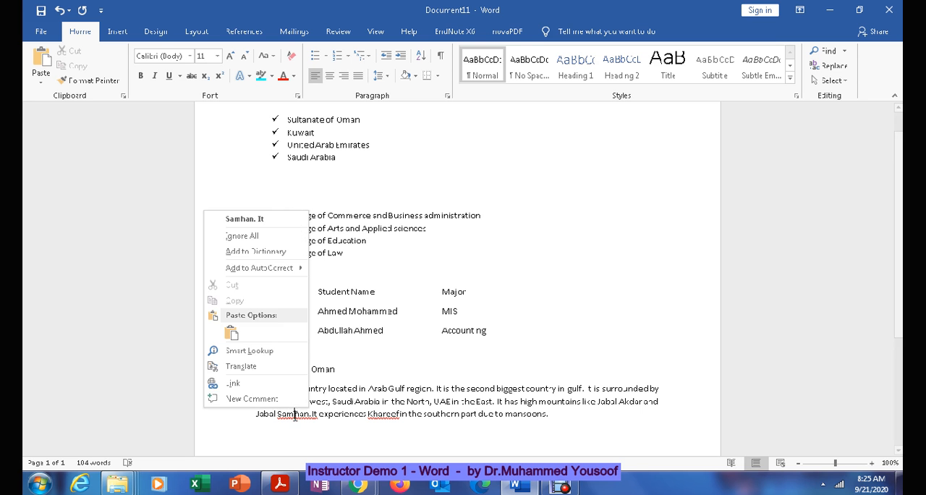
click(279, 226)
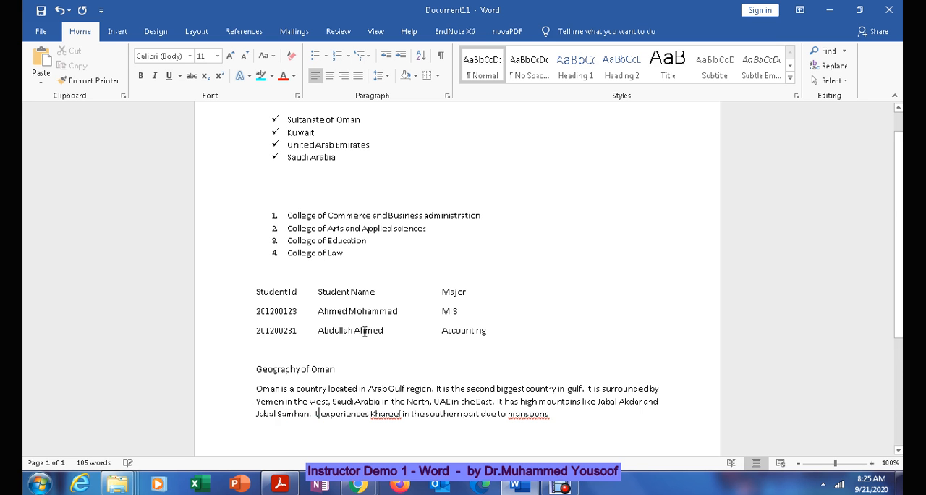
right_click(383, 414)
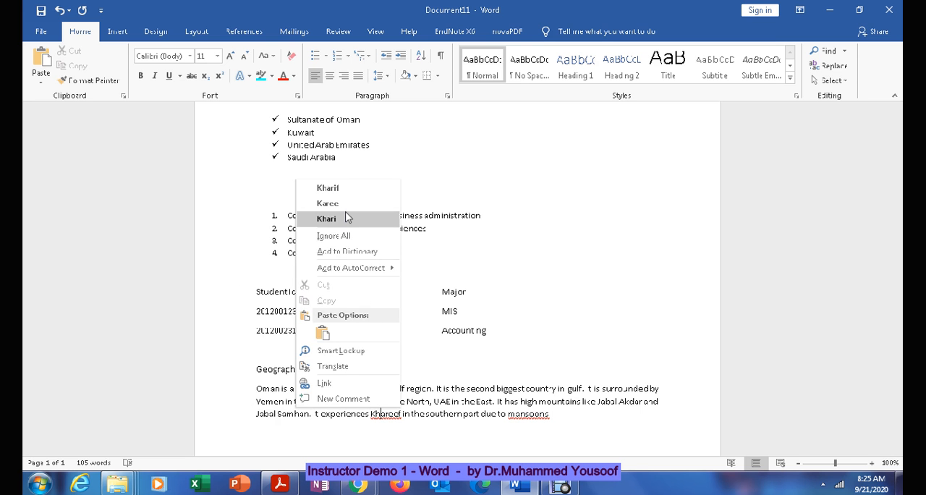
click(347, 252)
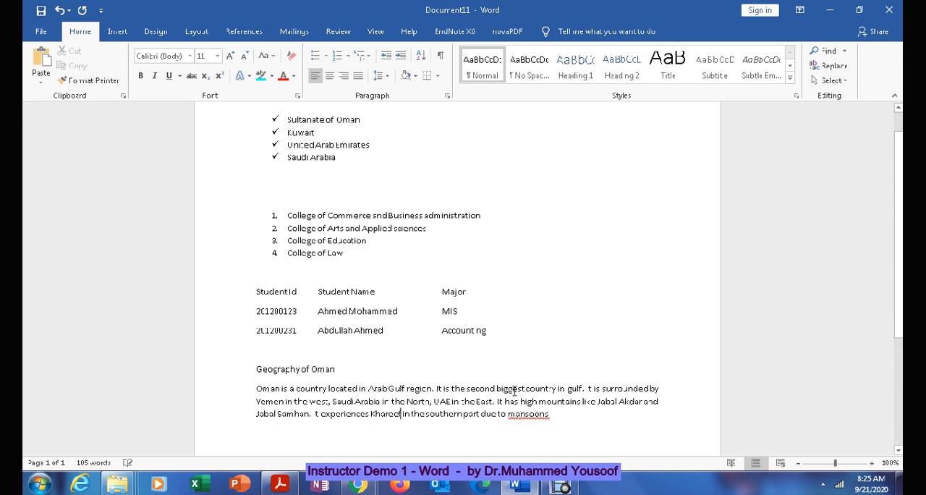
Step: Change "mansoons" to "mansoon" with a closing period and clear the spelling flag on the word
right_click(528, 414)
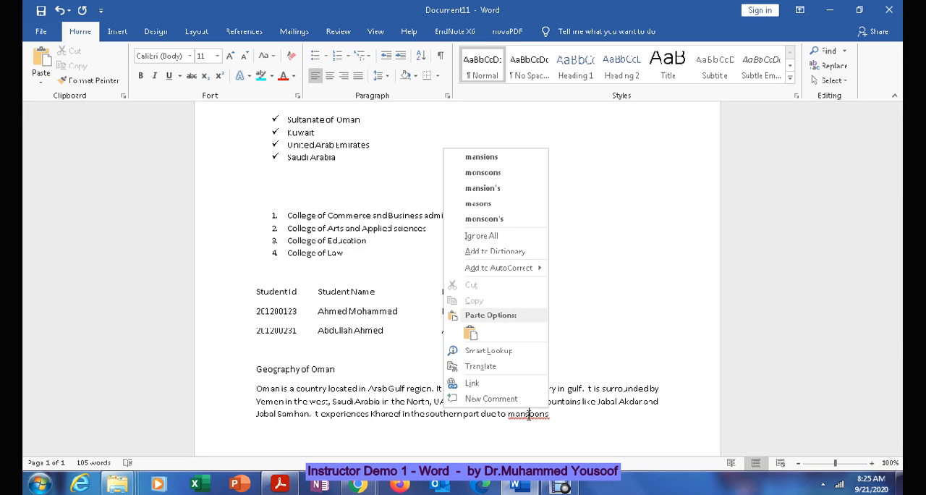
click(614, 428)
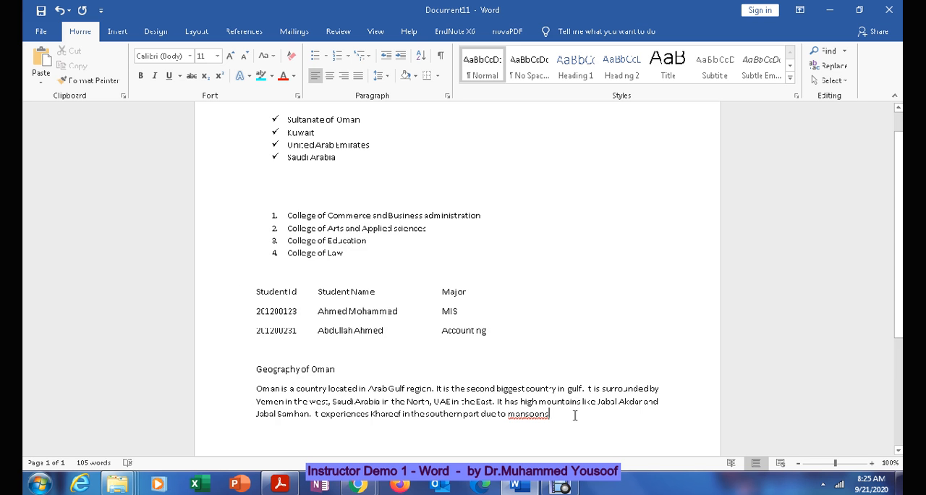
key(BackSpace)
text(.)
right_click(525, 414)
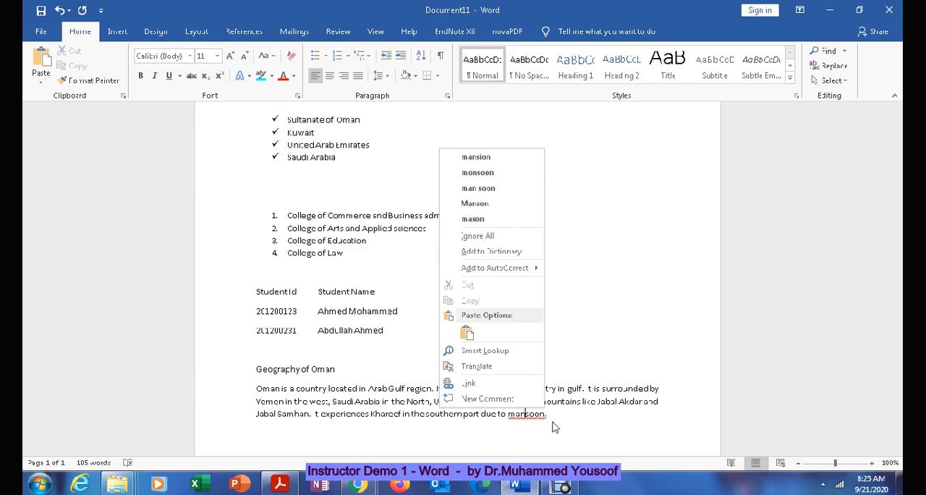
key(Escape)
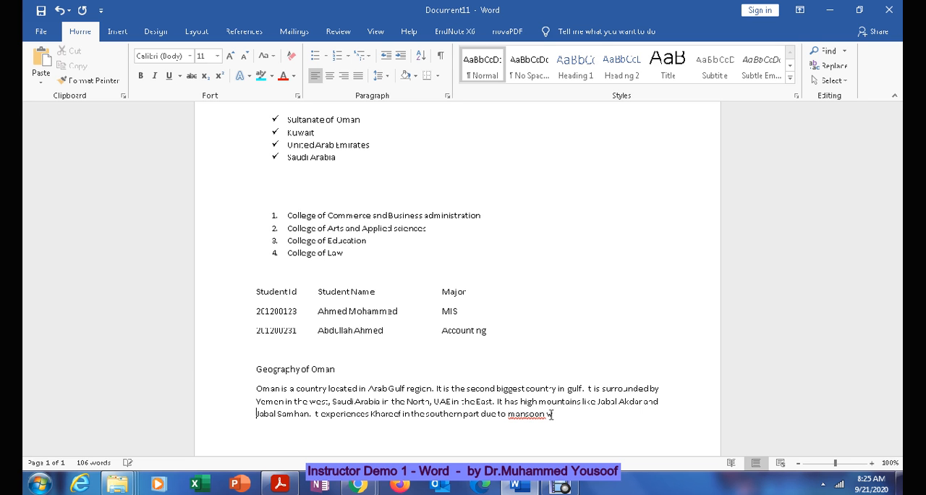
key(BackSpace)
right_click(515, 413)
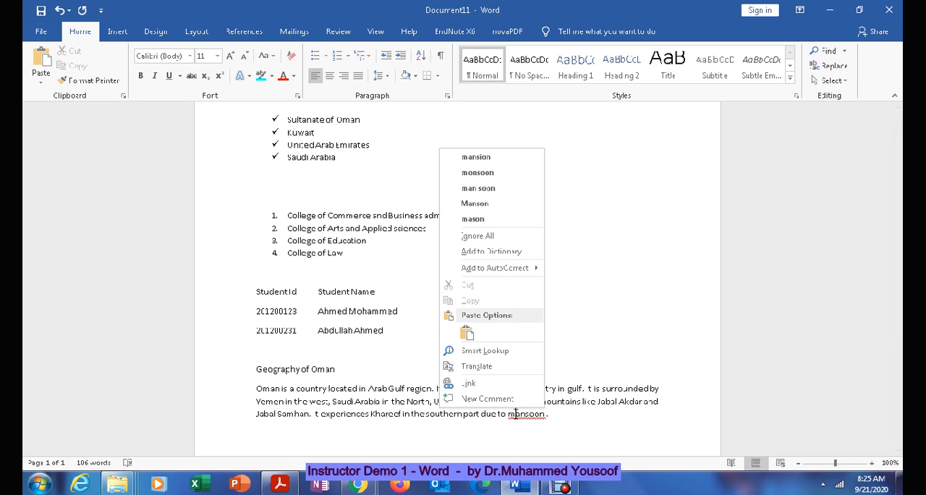
click(515, 241)
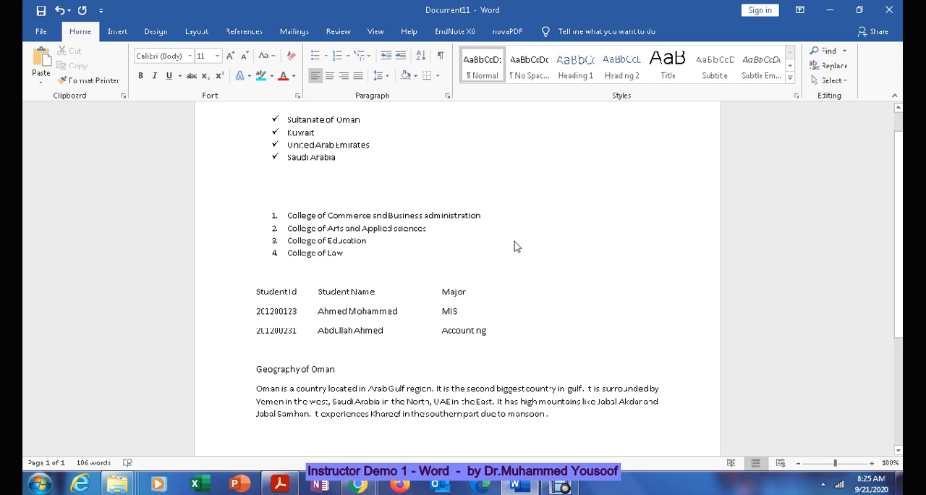
Step: Switch to the Acrobat PDF and review the item 3 formatting instructions for the title and paragraph
click(289, 489)
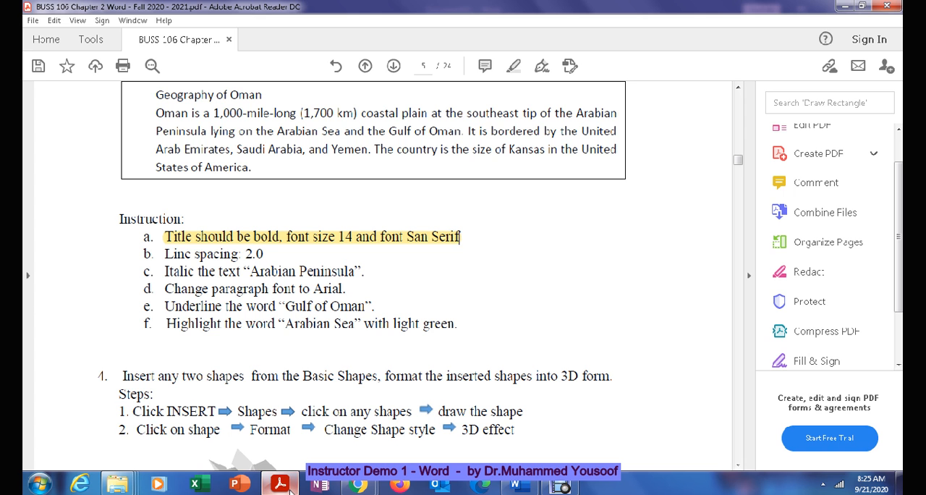
click(289, 489)
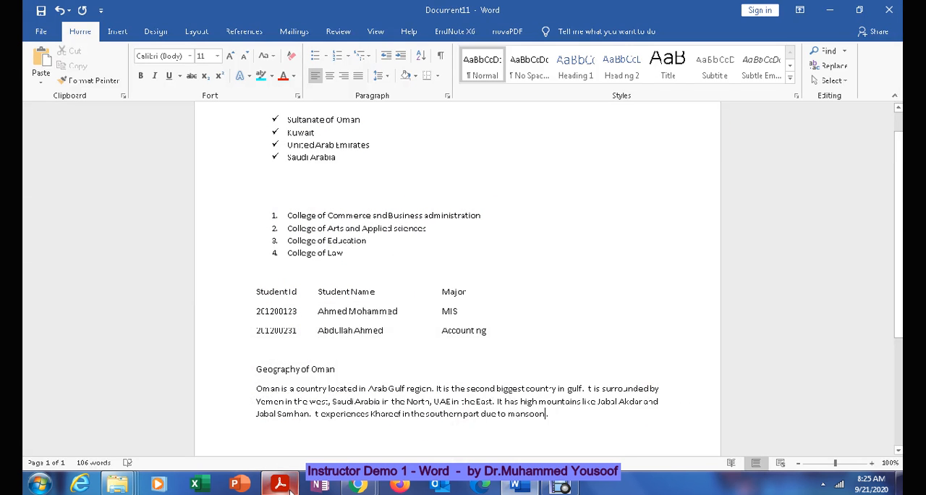
click(289, 489)
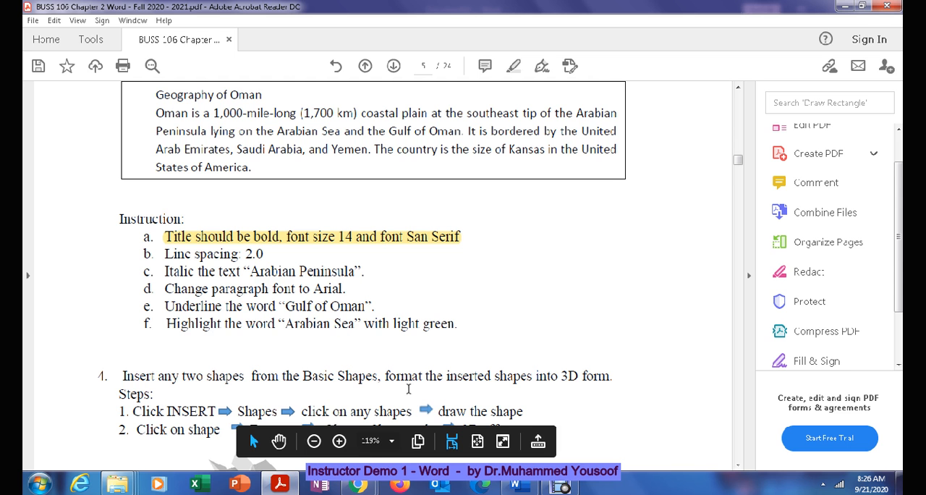
mouse_move(290, 489)
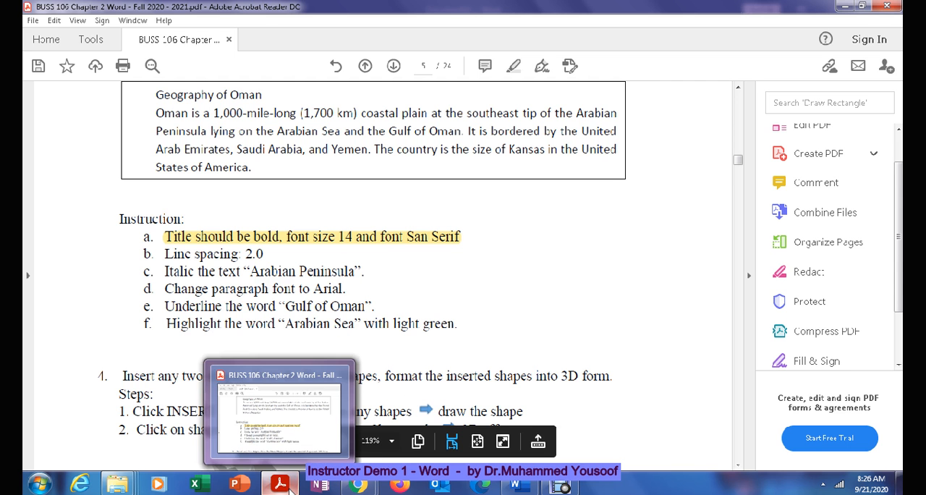
Step: Switch to the Word document and format the title "Geography of Oman" as bold, size 14 and centered
click(519, 487)
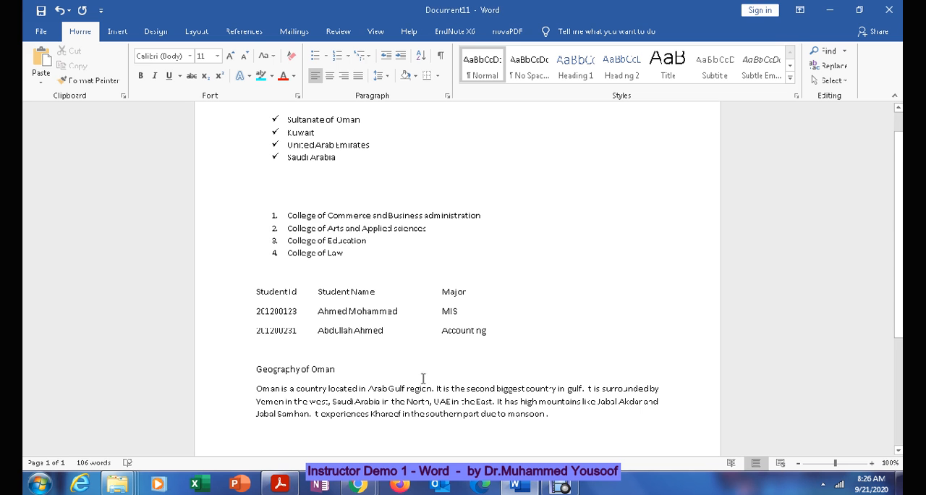
drag(252, 372, 369, 369)
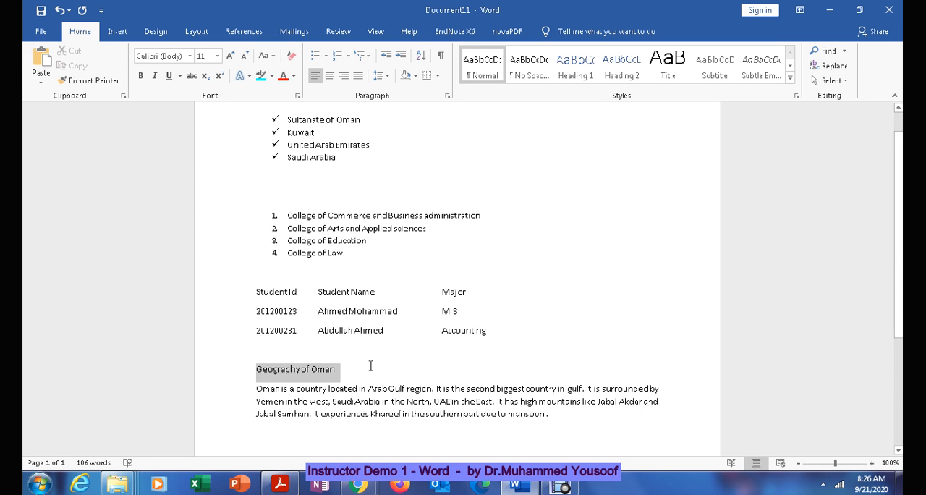
click(142, 76)
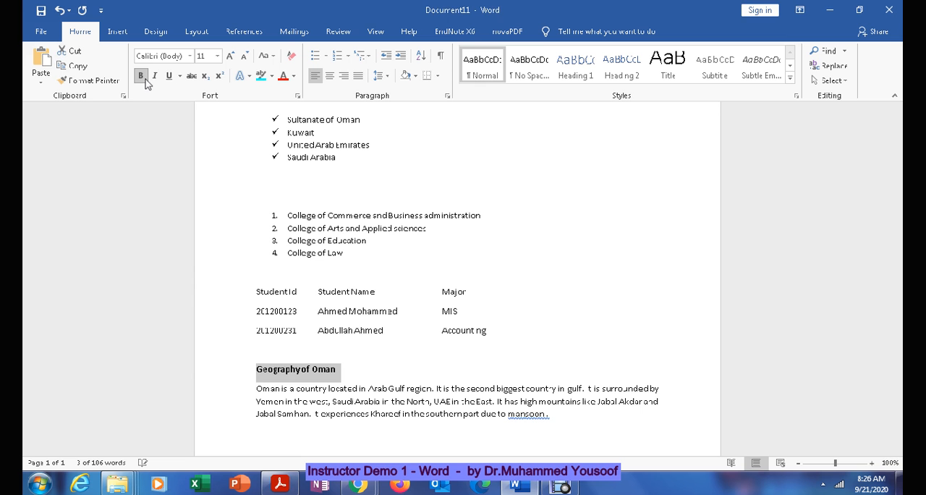
click(217, 55)
click(202, 132)
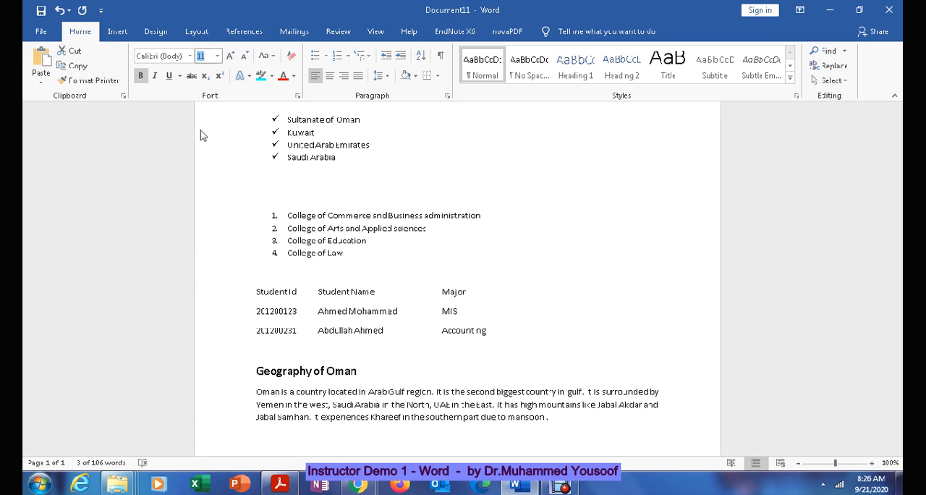
click(330, 79)
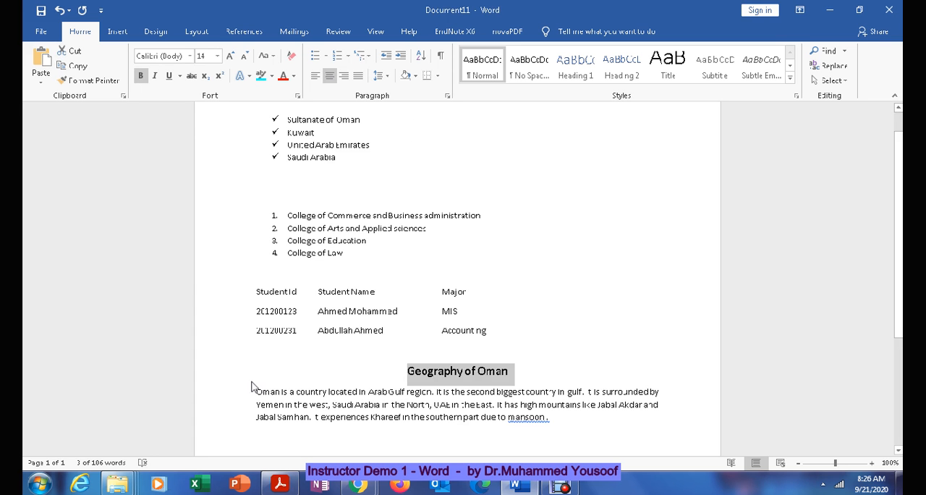
Step: Change the font of the "Geography of Oman" title to Arial Black
drag(255, 390, 327, 391)
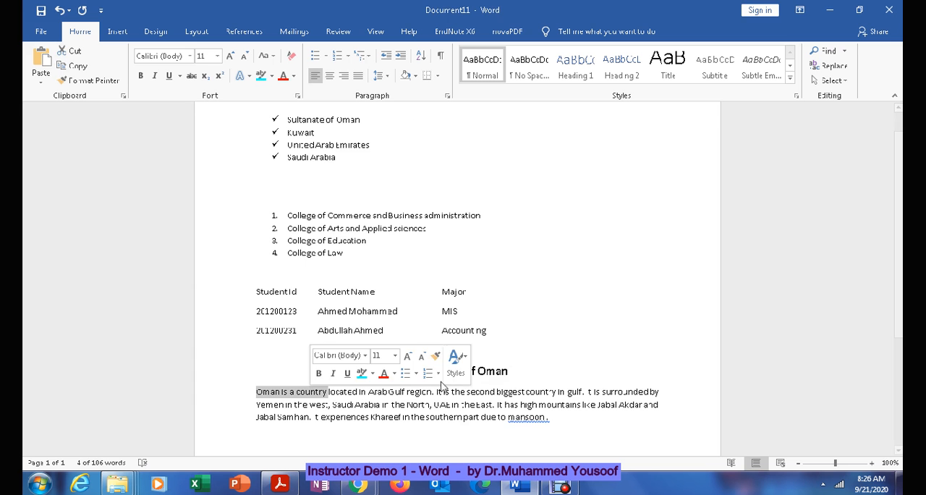
drag(512, 371, 405, 372)
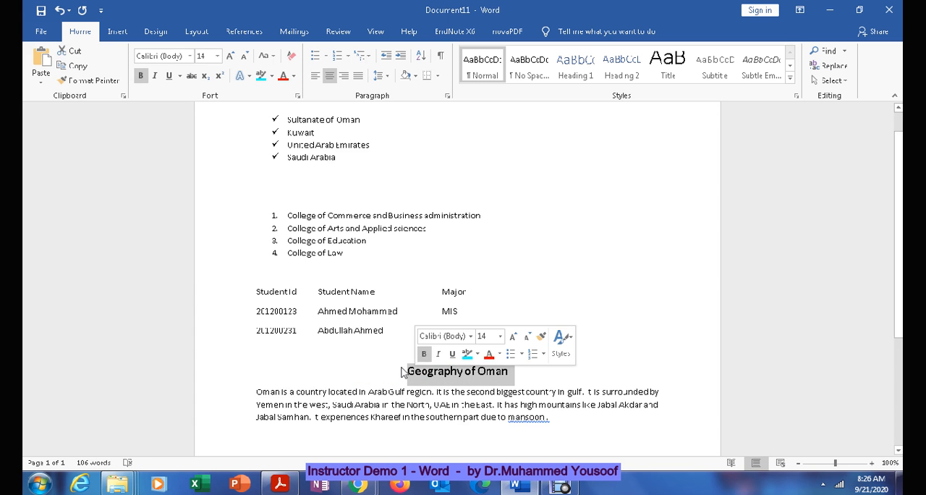
click(190, 57)
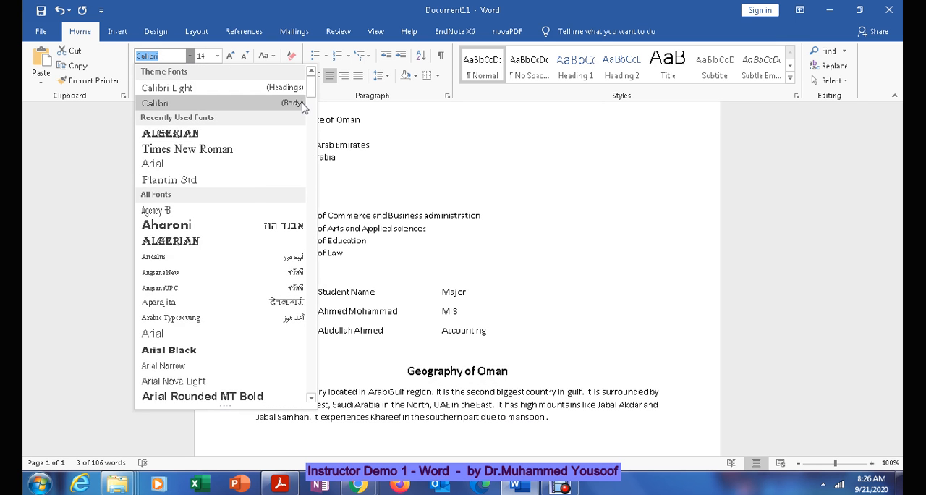
click(164, 350)
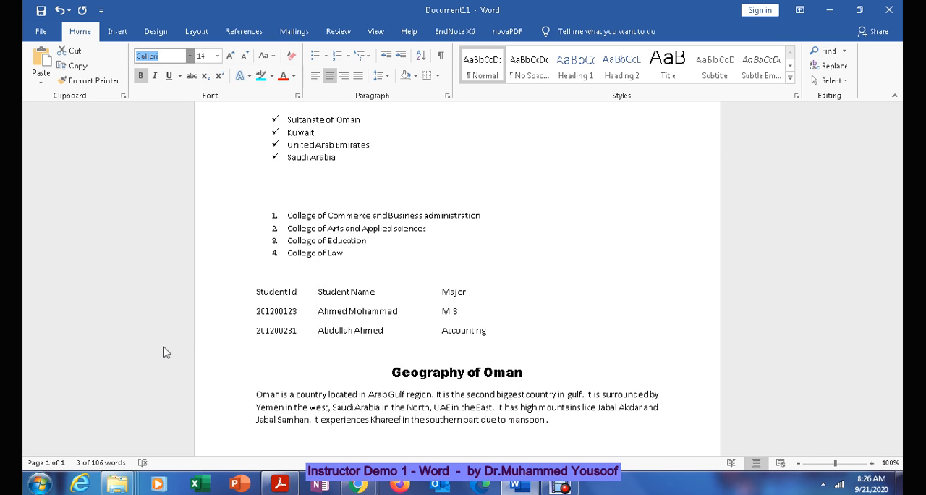
click(553, 350)
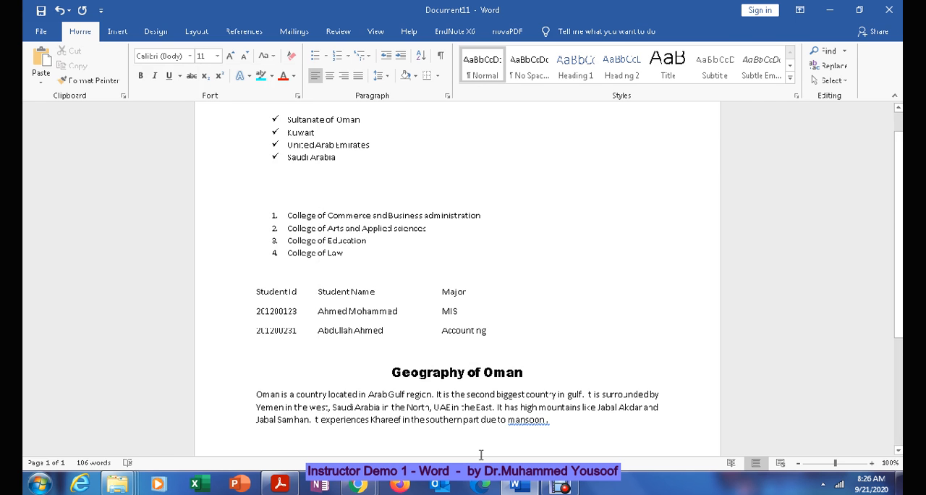
Step: Check the line spacing instruction in the Acrobat PDF, then set the Oman paragraph in Word to 2.0 line spacing
click(299, 489)
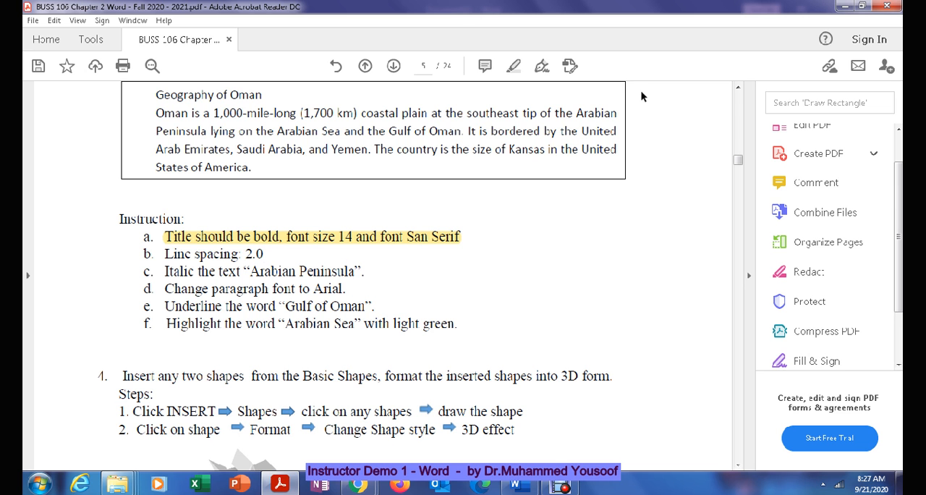
click(518, 485)
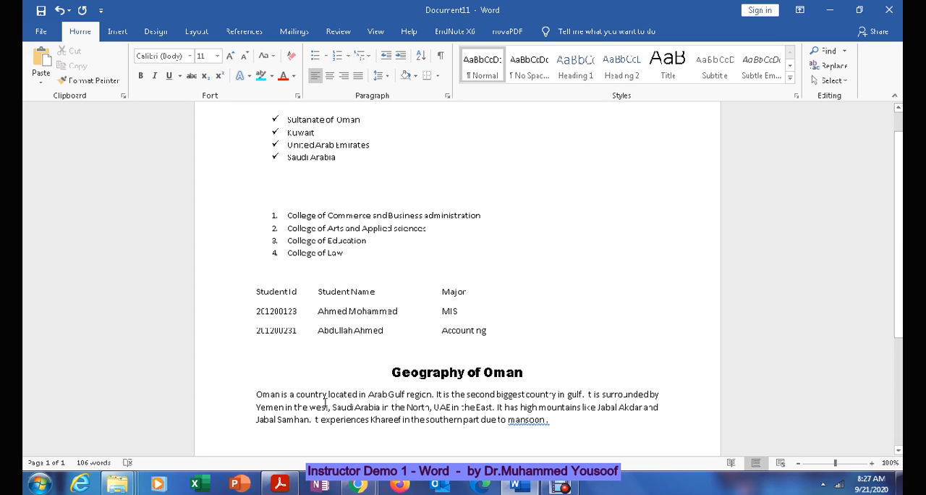
drag(258, 395, 554, 429)
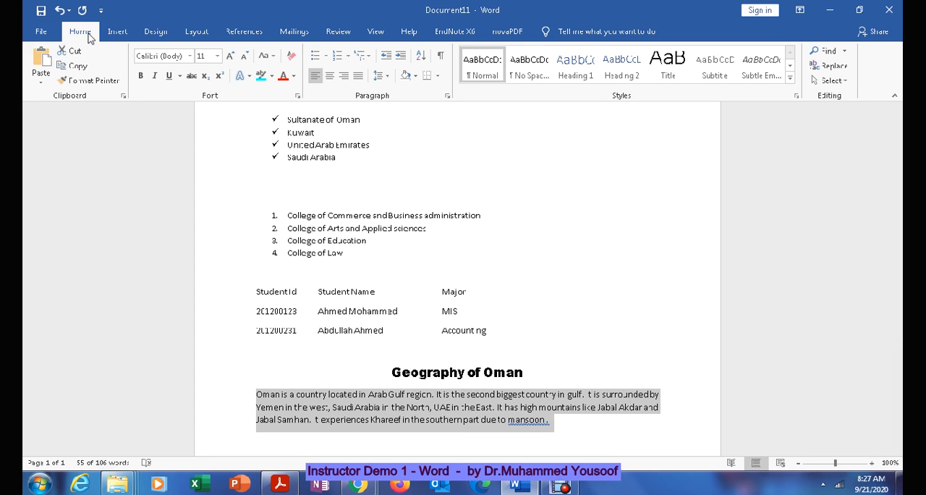
click(385, 80)
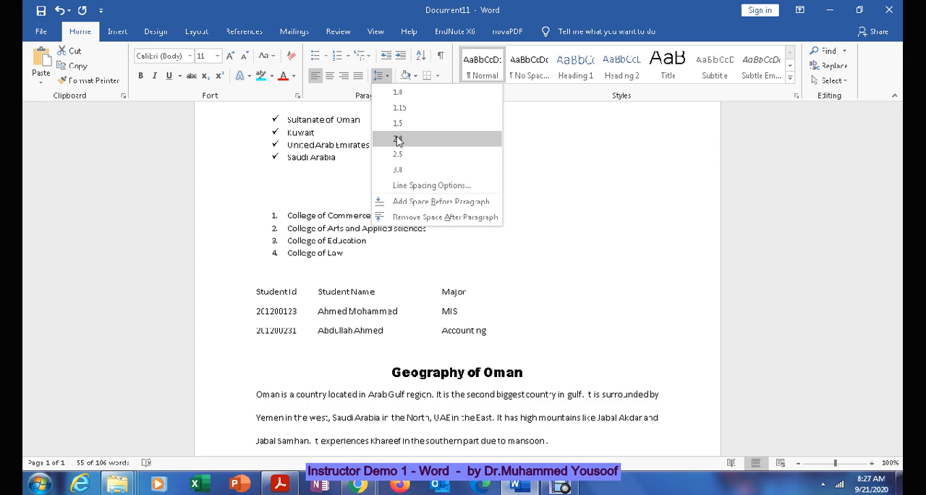
click(397, 140)
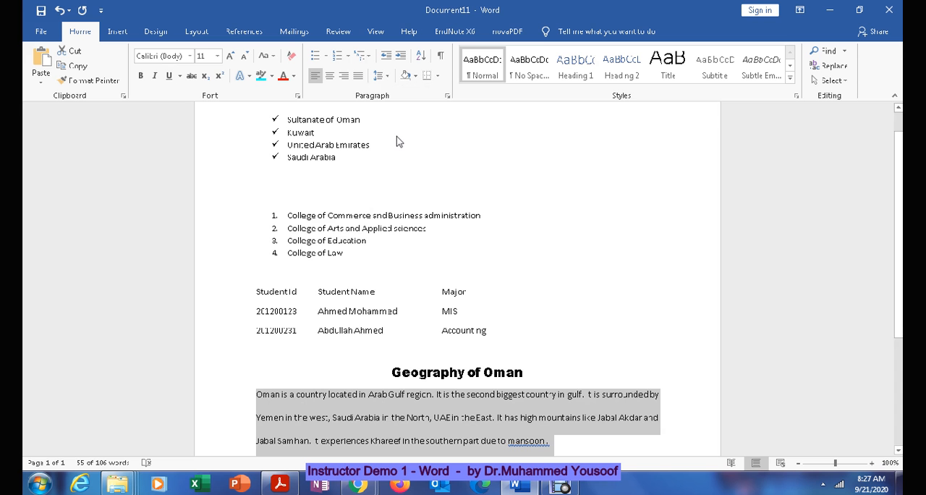
click(537, 443)
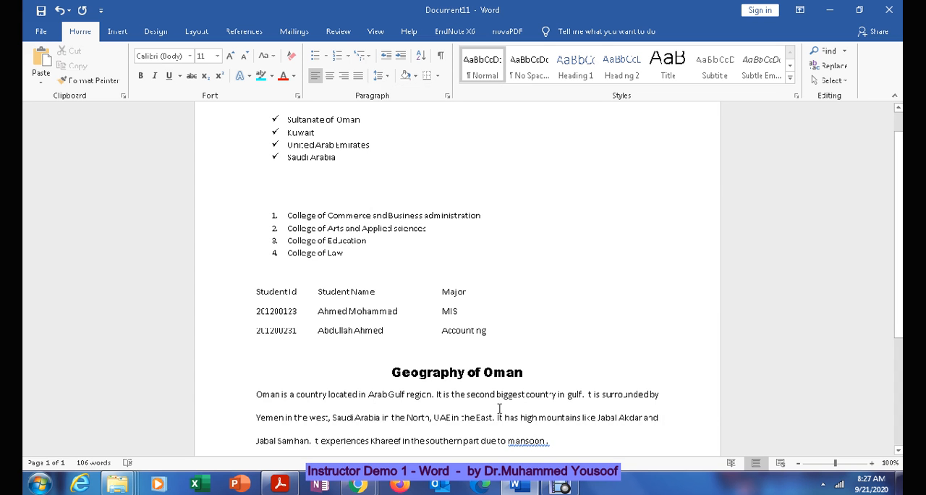
Step: Consult the italic instruction in the Acrobat PDF, then make the paragraph's first word "Oman" italic and bold in Word
click(515, 488)
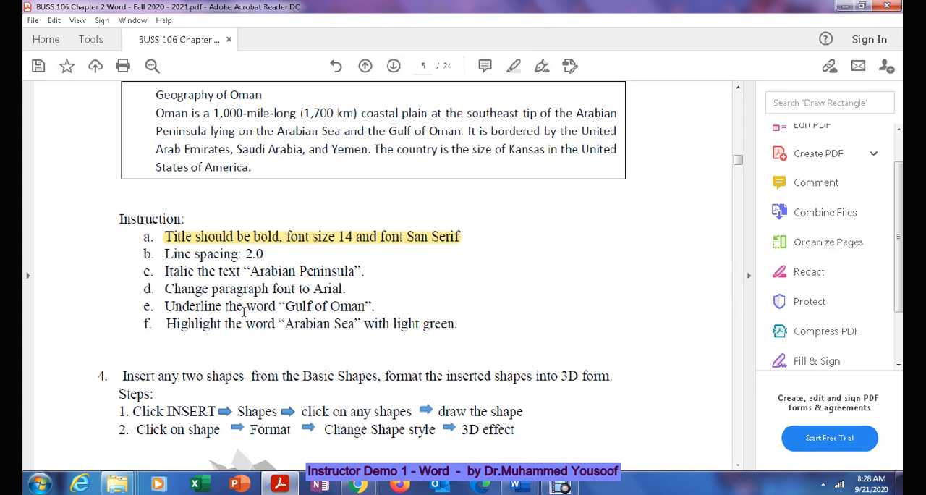
mouse_move(482, 460)
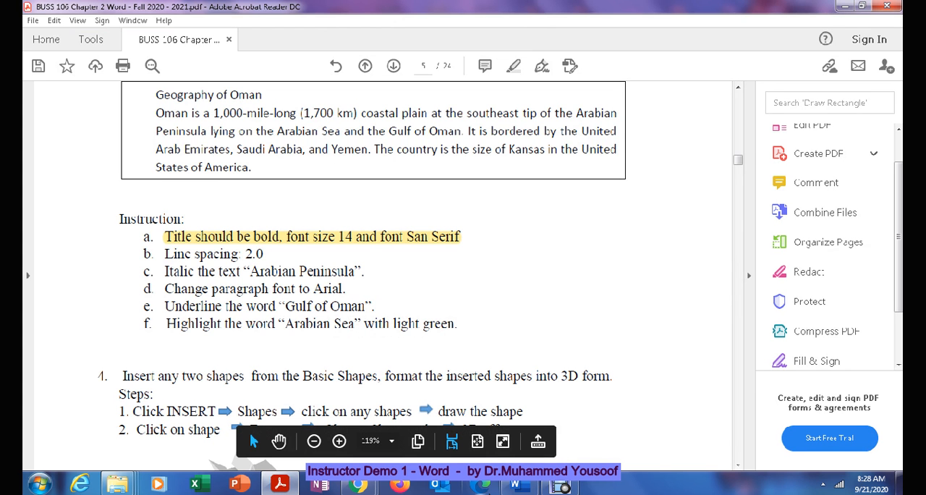
click(516, 483)
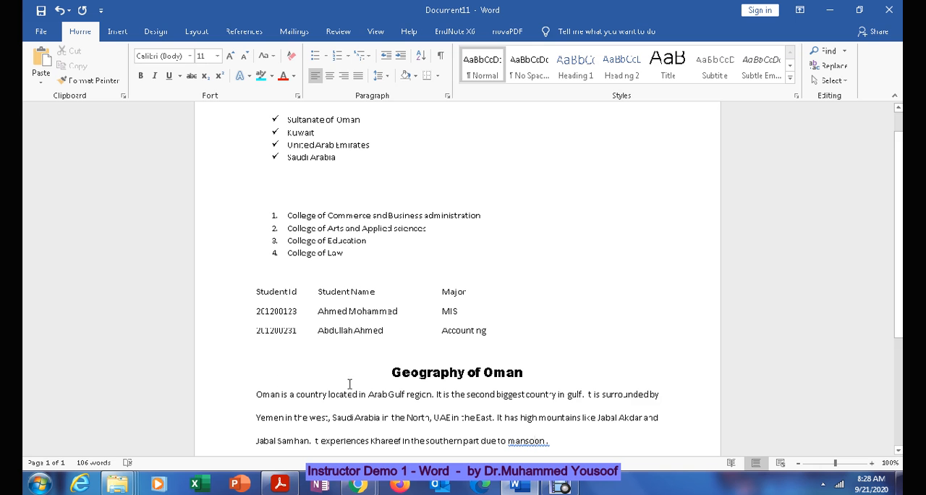
drag(255, 394, 280, 392)
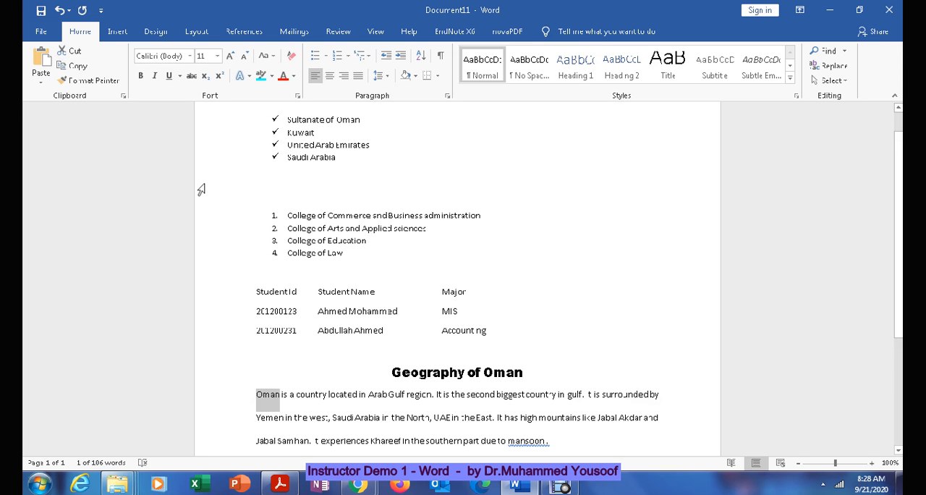
click(156, 76)
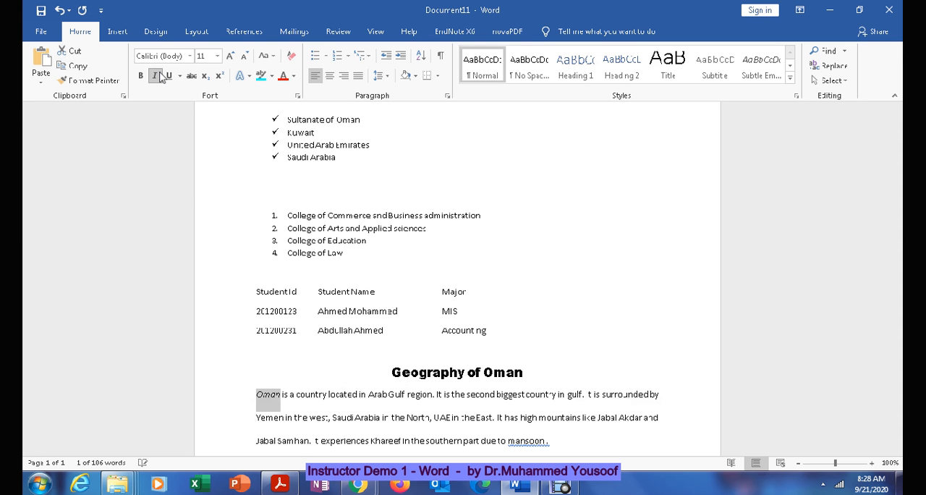
click(142, 77)
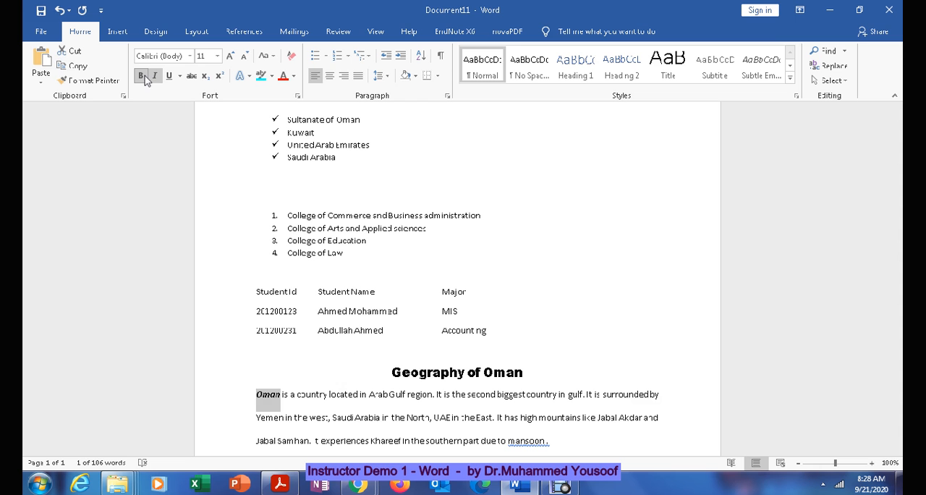
click(253, 397)
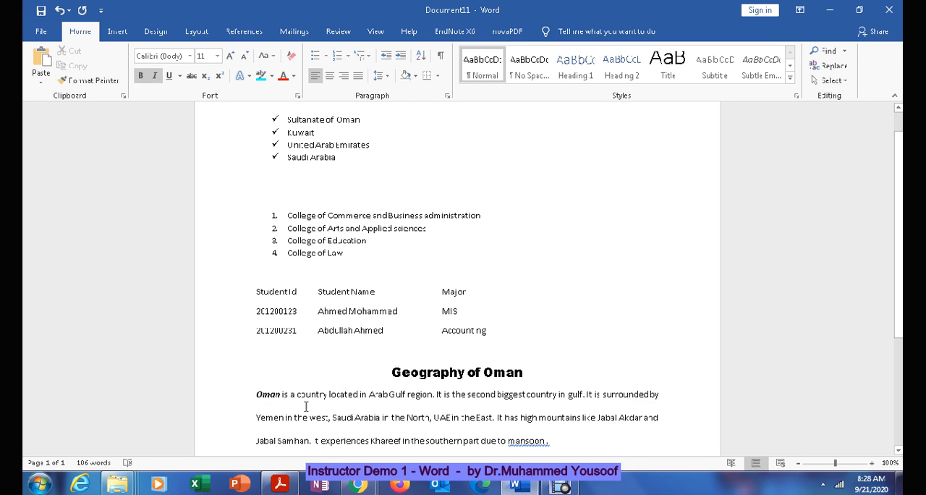
Step: Set the whole Oman paragraph in Arial with justified alignment, and place the cursor at the end of the document
drag(254, 396, 589, 437)
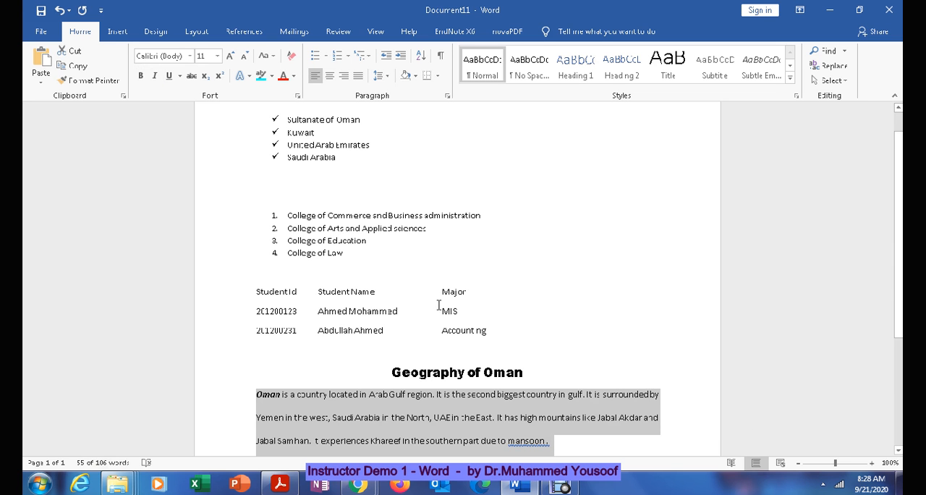
click(191, 56)
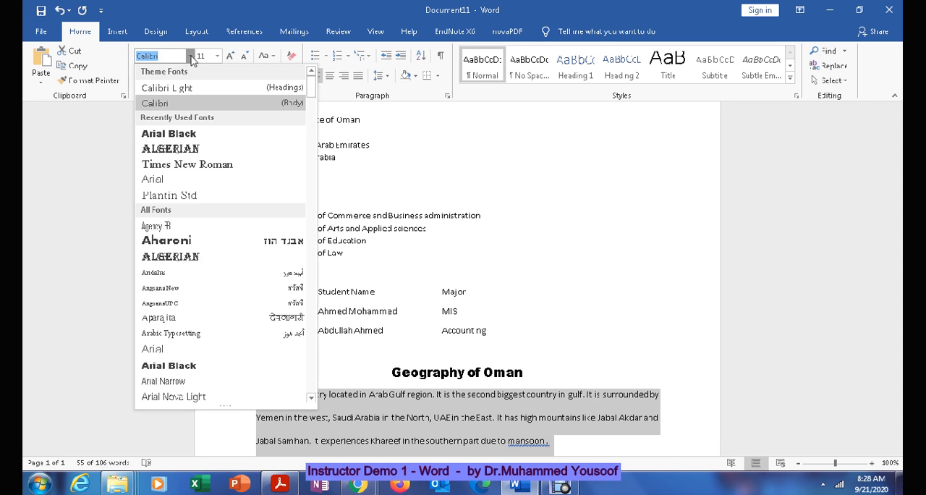
click(196, 181)
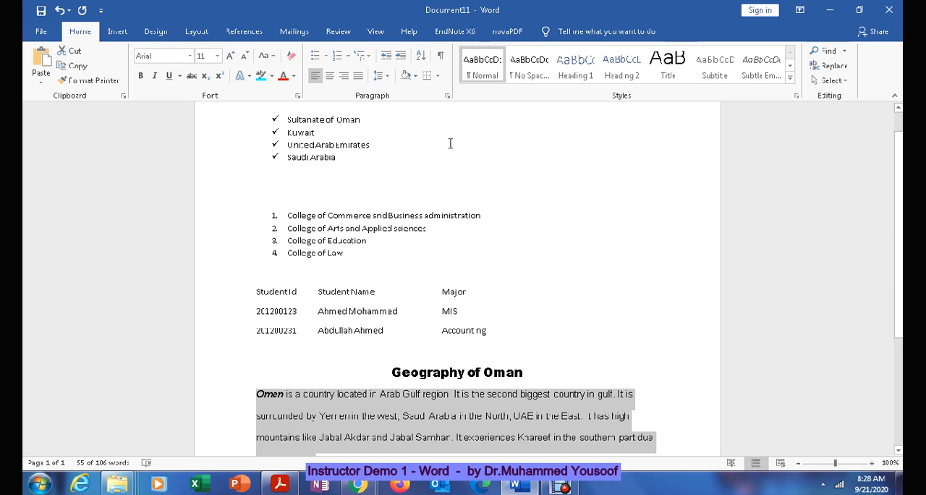
click(357, 76)
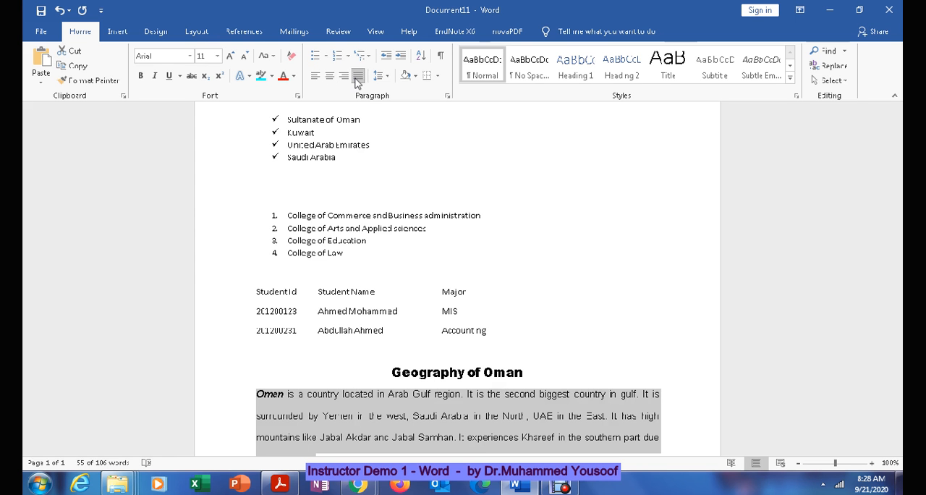
key(ctrl+End)
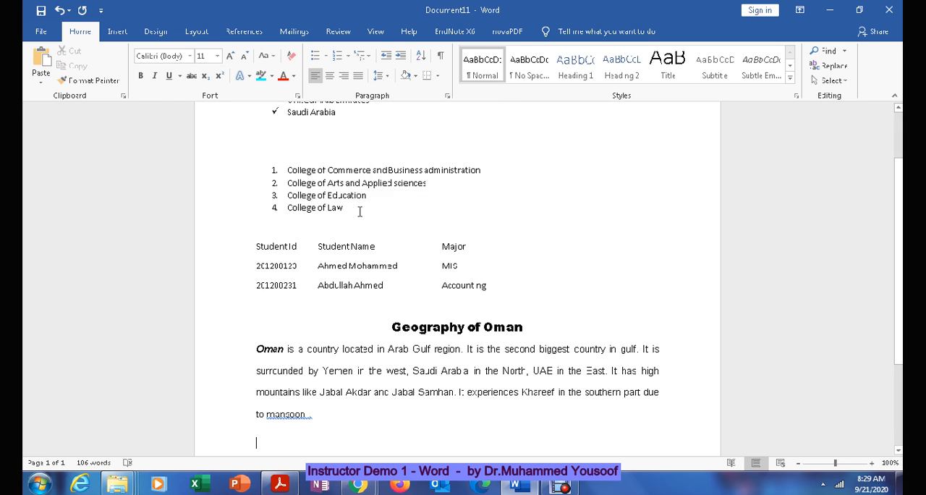
Step: Switch to the Acrobat PDF and highlight the completed instructions b, c and d on line spacing, italic text and Arial font
click(282, 485)
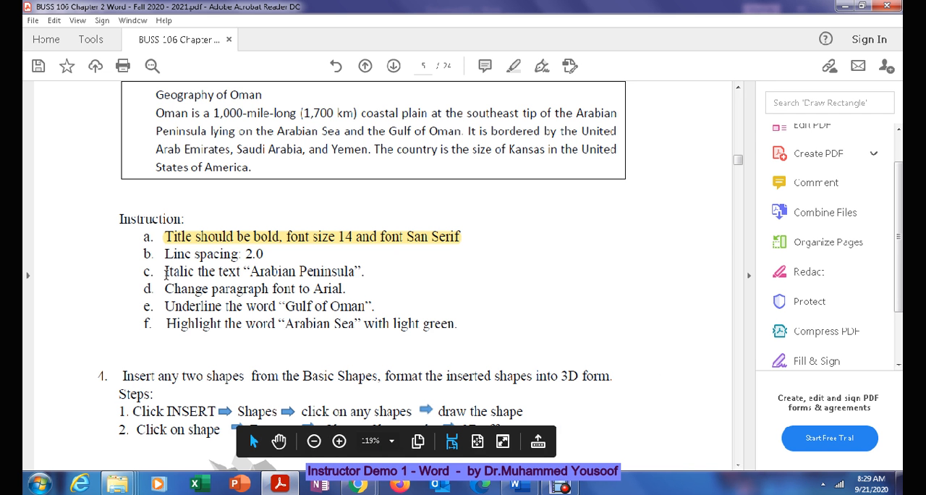
drag(166, 273, 365, 272)
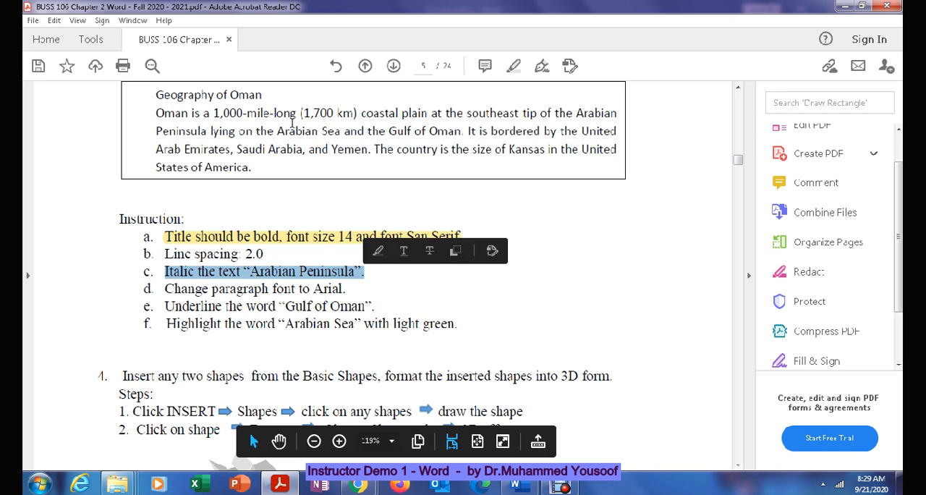
click(513, 66)
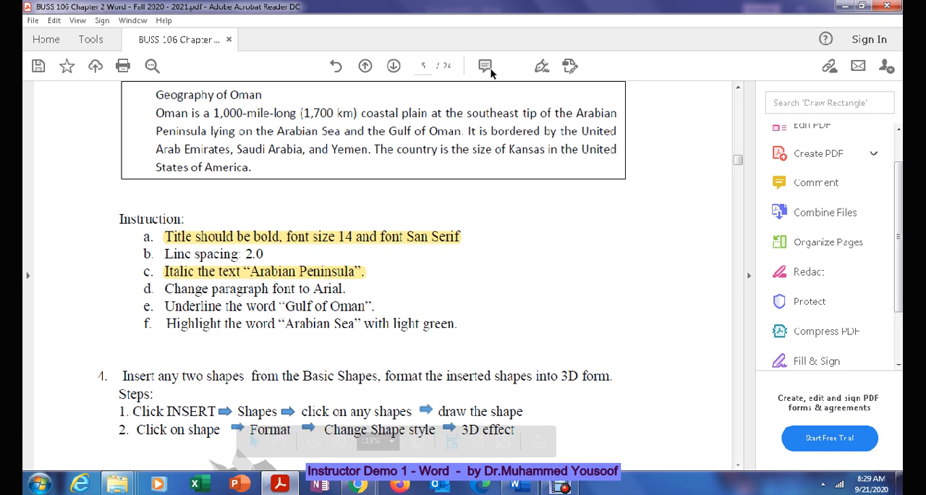
drag(165, 254, 265, 254)
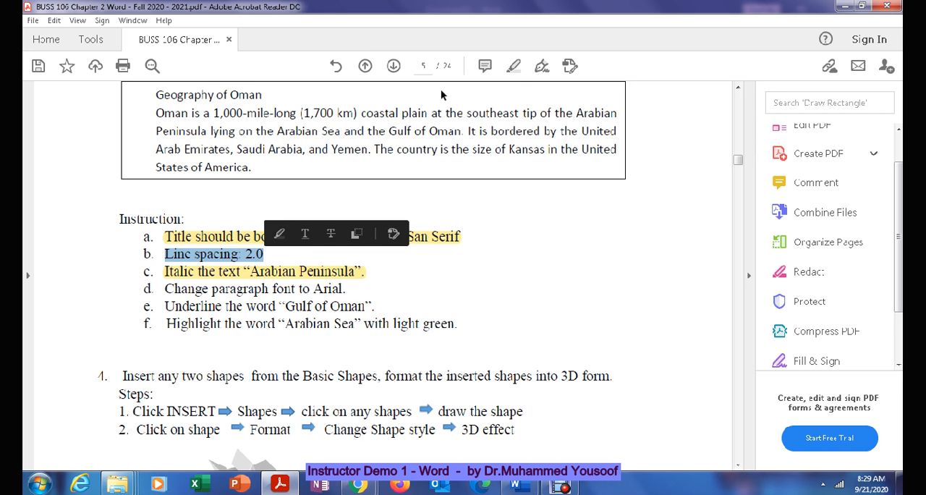
click(513, 65)
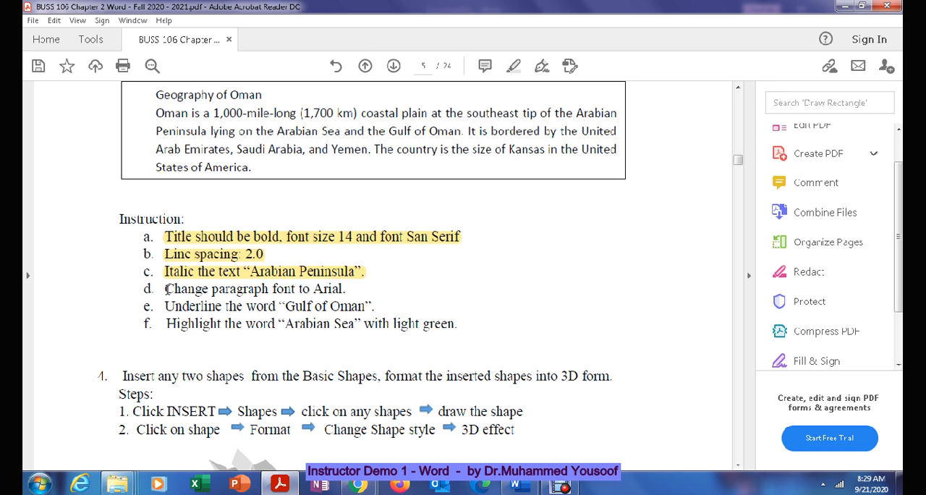
drag(166, 289, 348, 288)
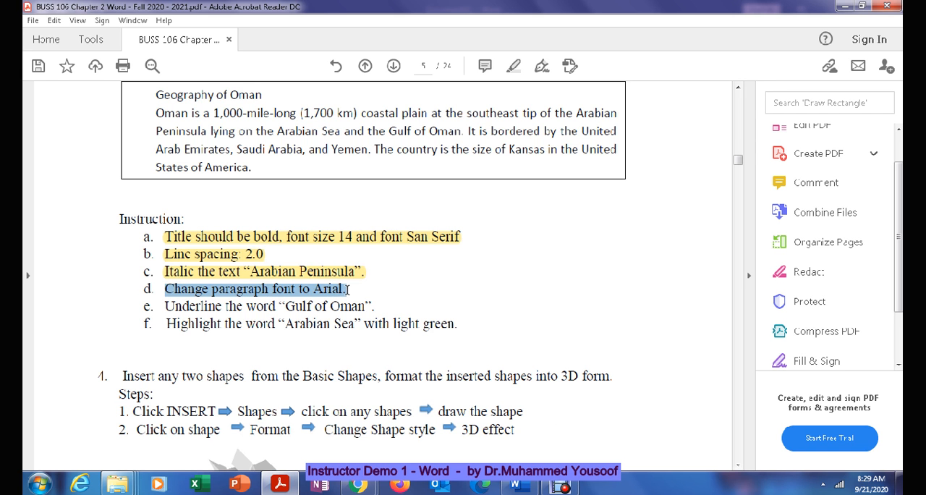
click(511, 70)
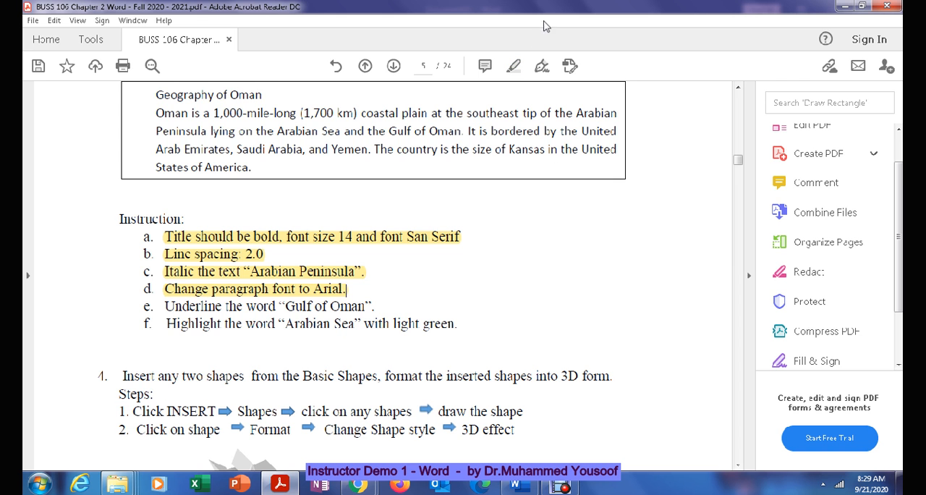
Step: Switch back to Word, then underline the phrase "Yemen in the west" in the Oman paragraph and highlight it in turquoise
click(844, 6)
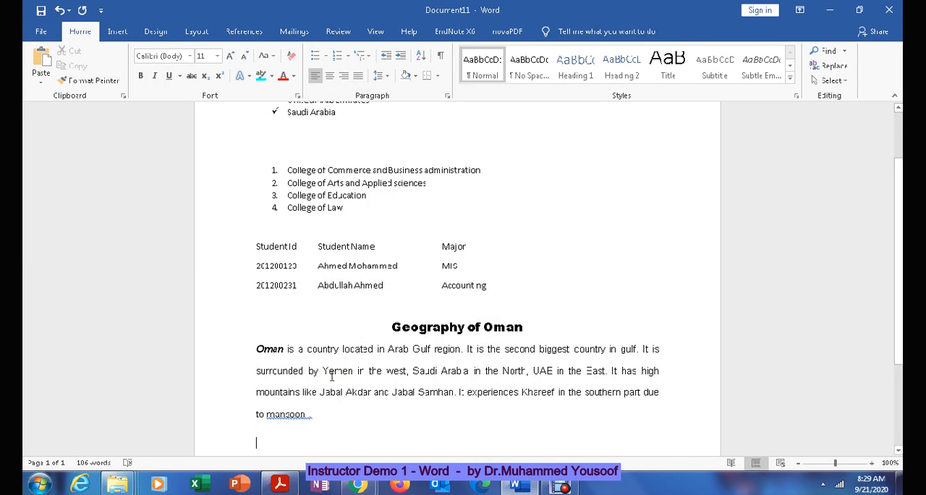
drag(324, 369, 406, 372)
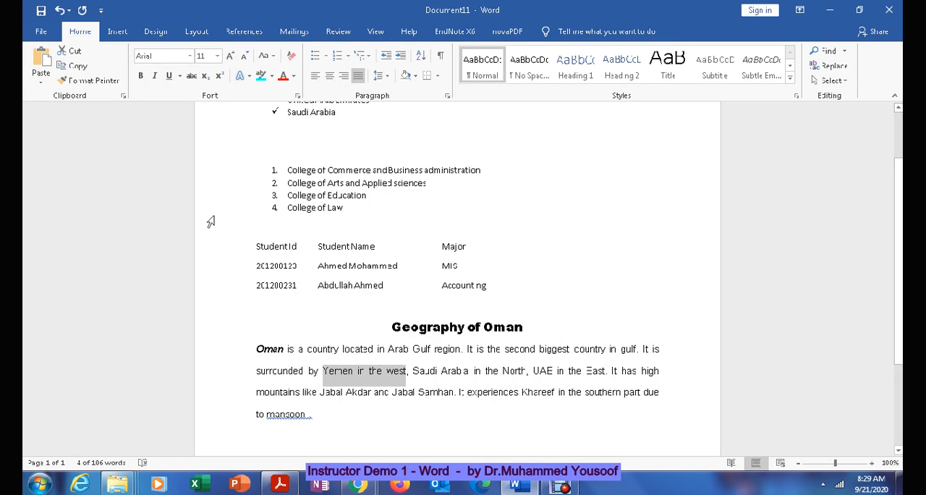
click(170, 76)
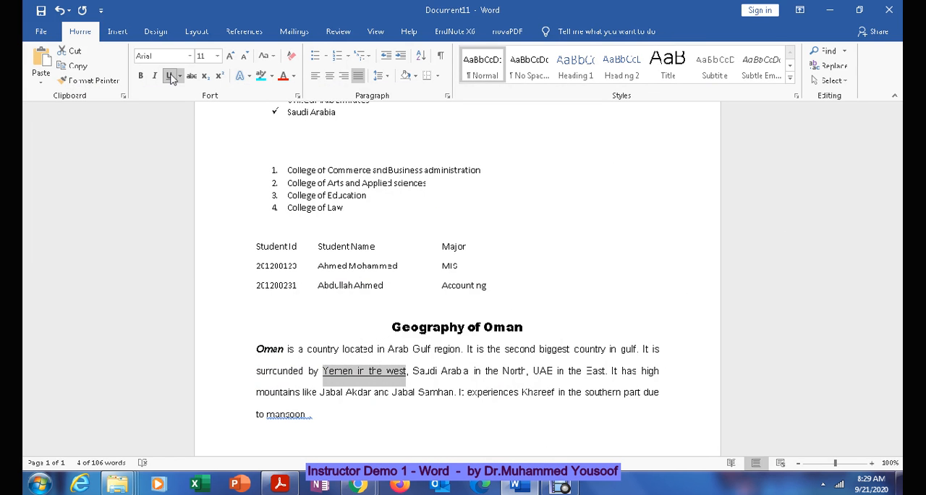
click(260, 76)
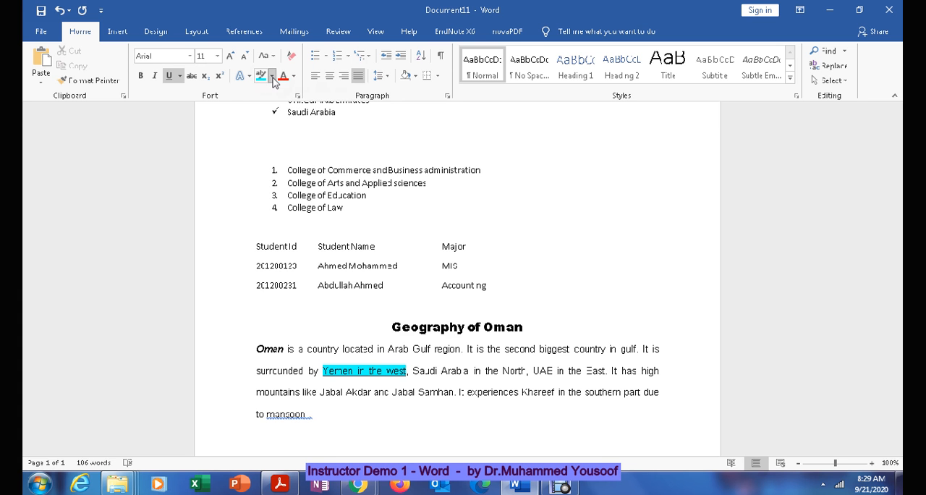
Step: Change the highlight colour to yellow and apply it over the underlined phrase "Yemen in the west"
click(272, 77)
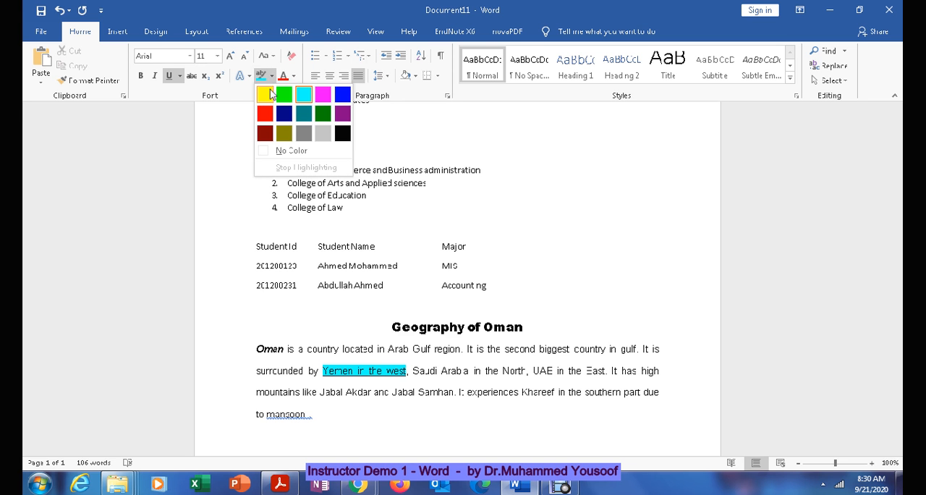
click(266, 94)
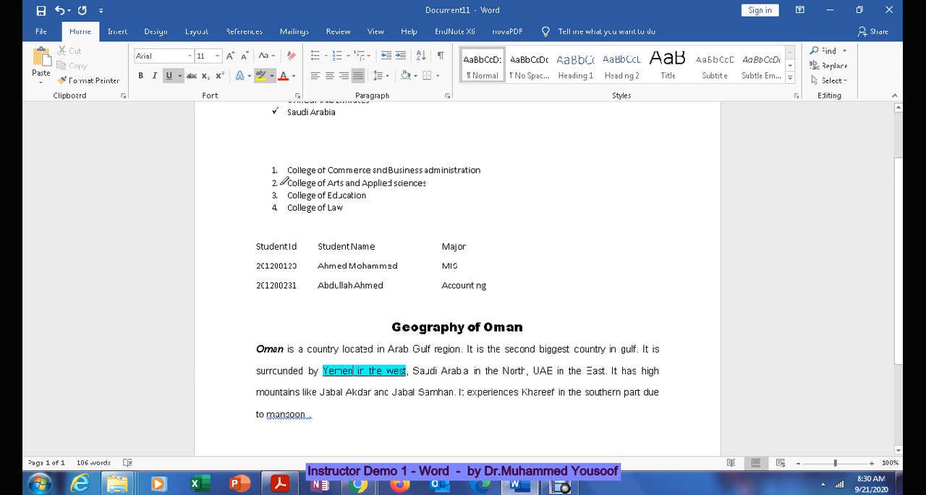
drag(325, 369, 413, 369)
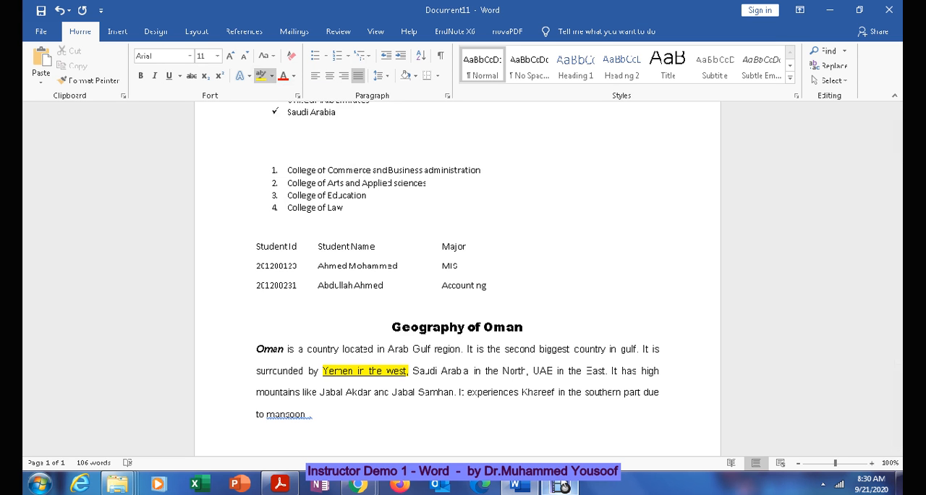
mouse_move(563, 487)
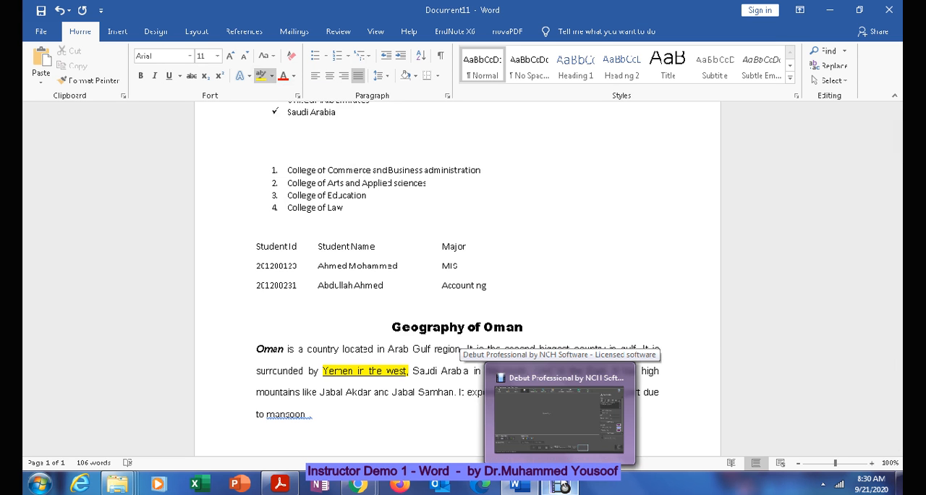
click(564, 487)
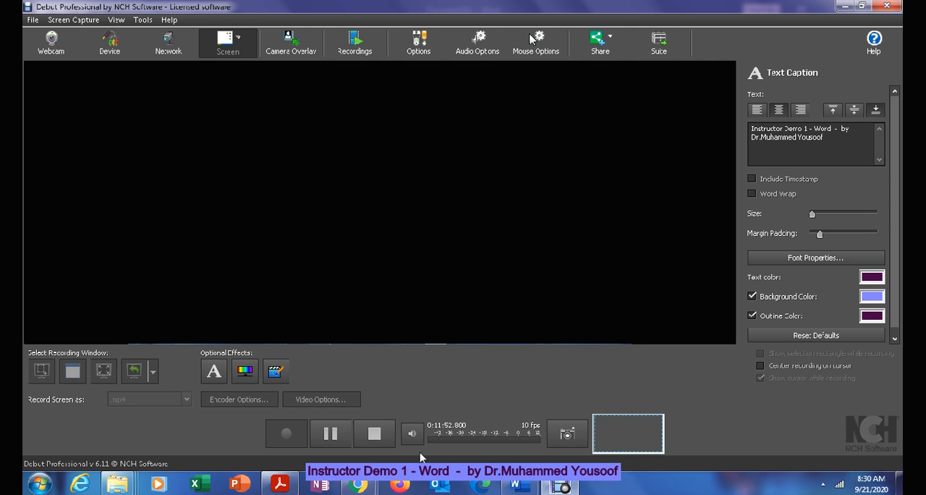